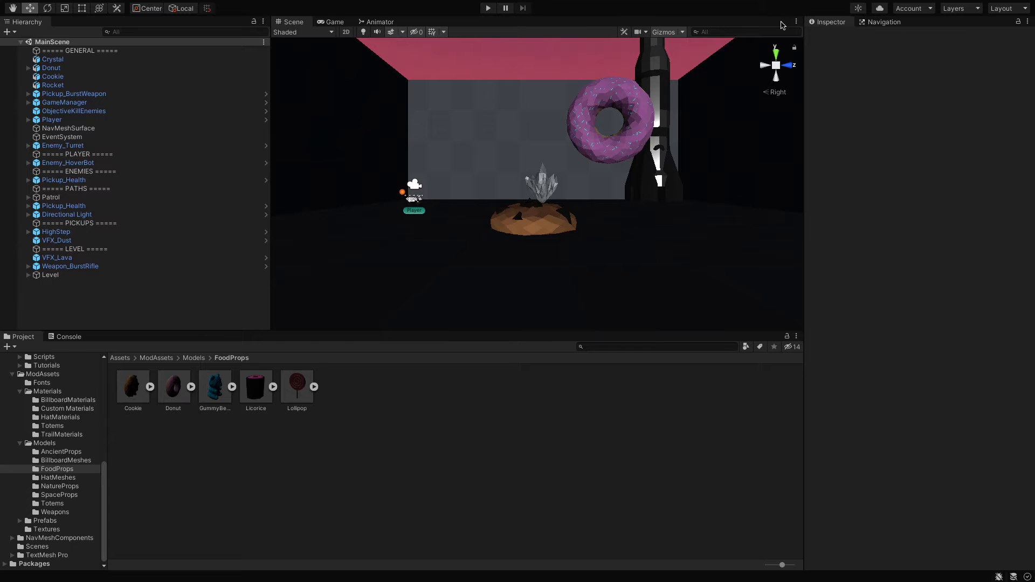
- View the level from the top and look across from the props room to the neighbouring enemy room
{"action": "left_click", "coordinate": [776, 54]}
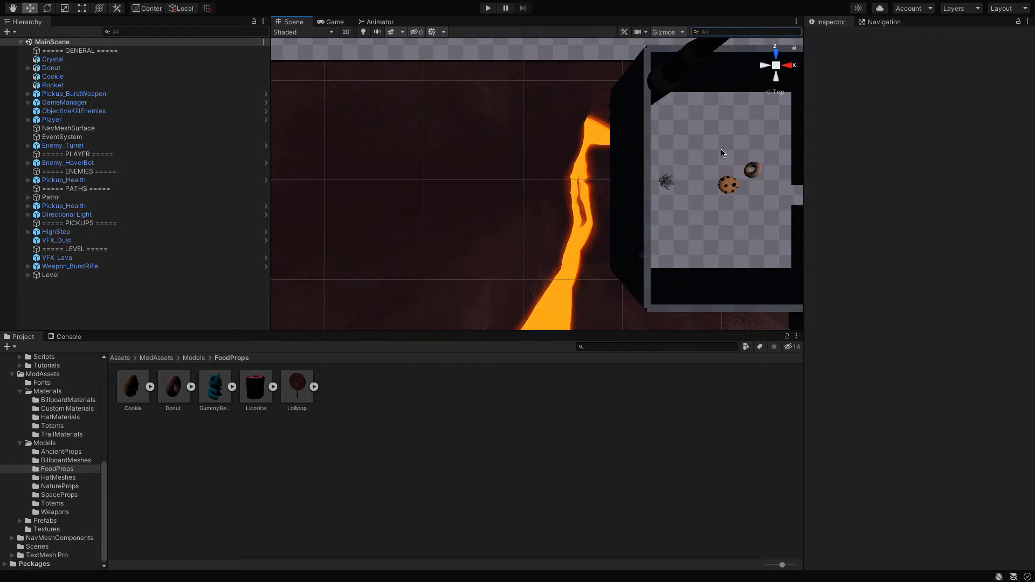
{"action": "key", "text": "Right"}
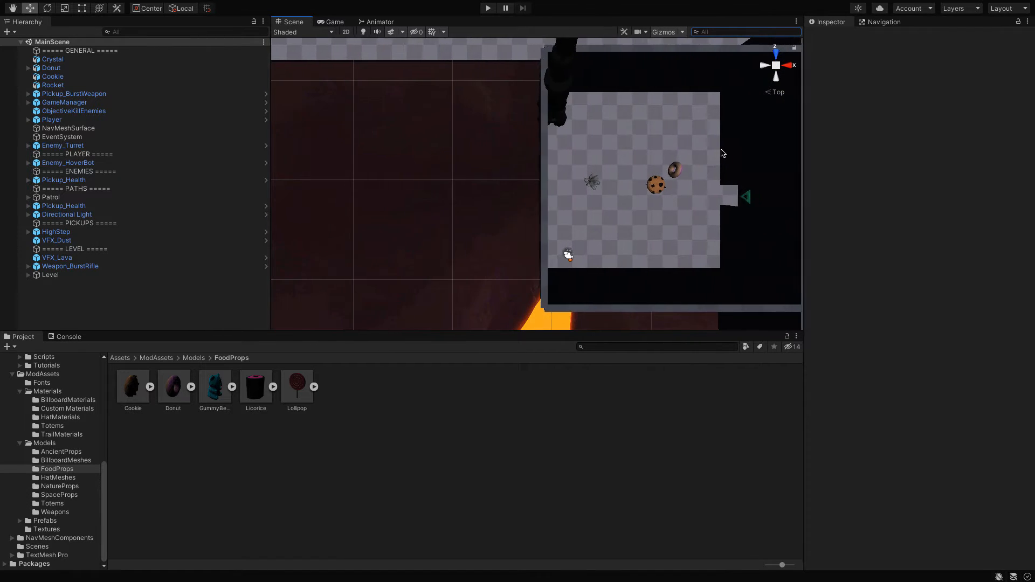
{"action": "key", "text": "Right"}
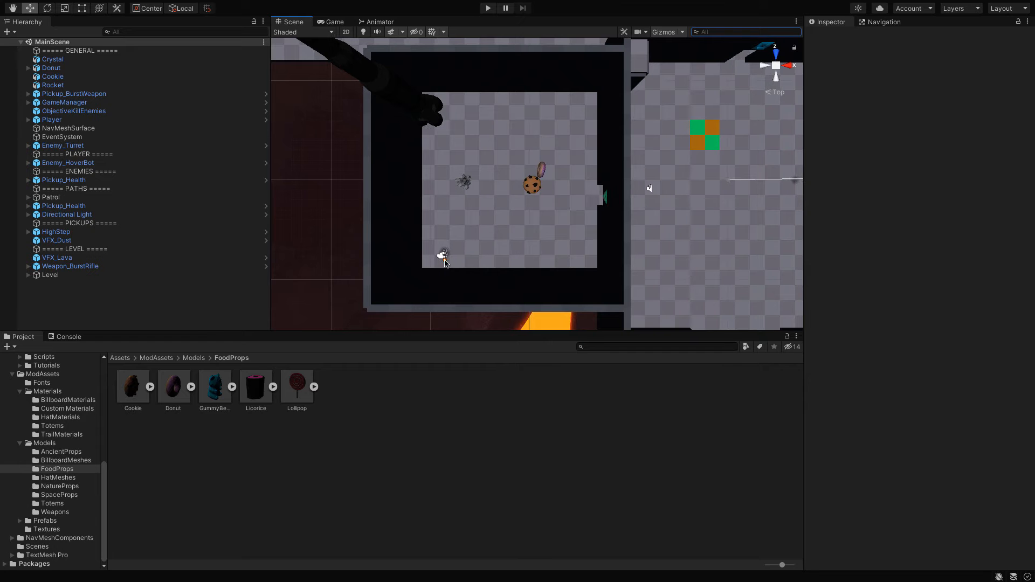
{"action": "key", "text": "Right"}
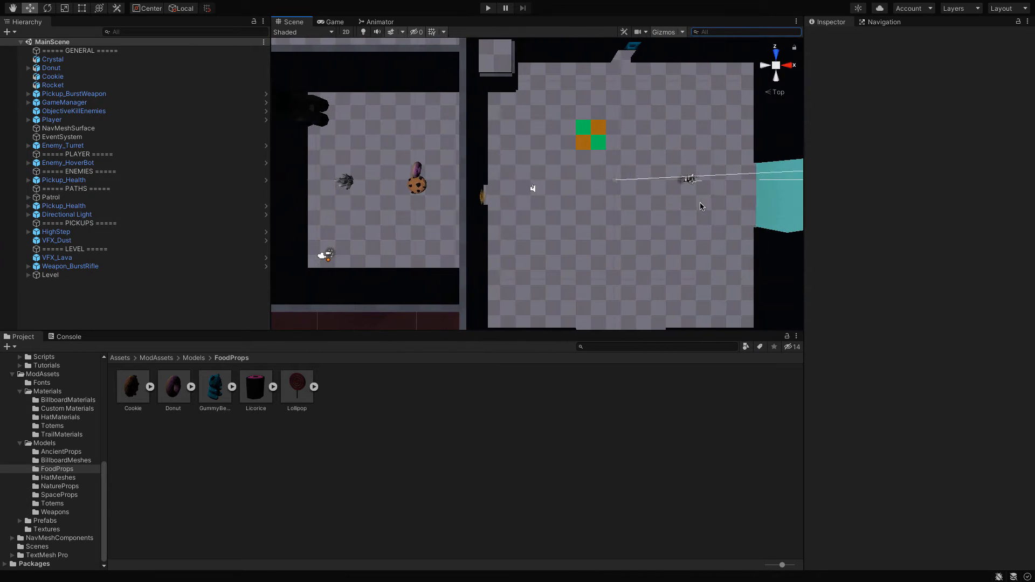
{"action": "scroll", "coordinate": [692, 205], "scroll_direction": "up", "scroll_amount": 1}
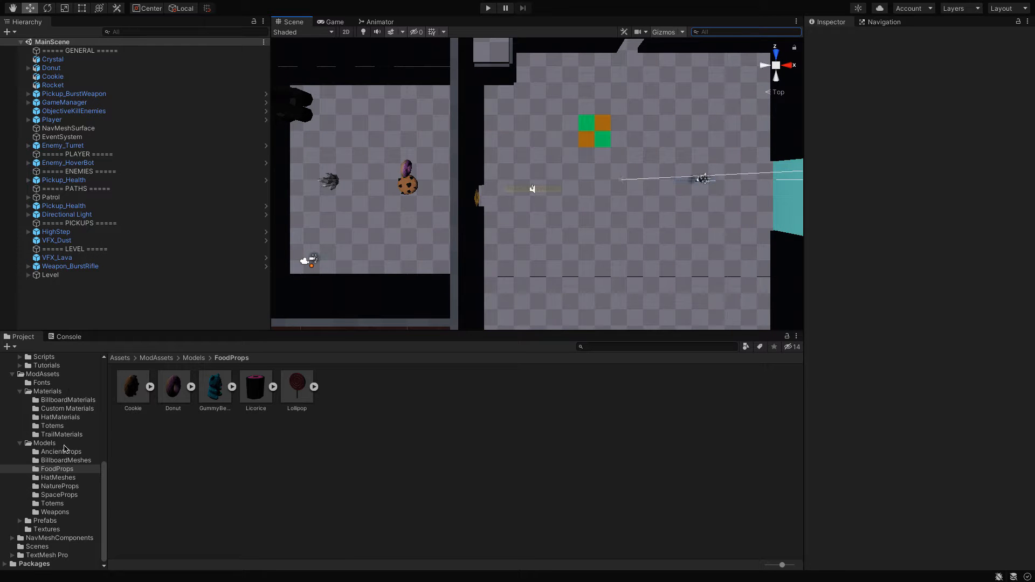
- Open the FPS Prefabs Enemies folder and inspect the component settings of the Enemy_HoverBot prefab
{"action": "scroll", "coordinate": [51, 465], "scroll_direction": "up", "scroll_amount": 4}
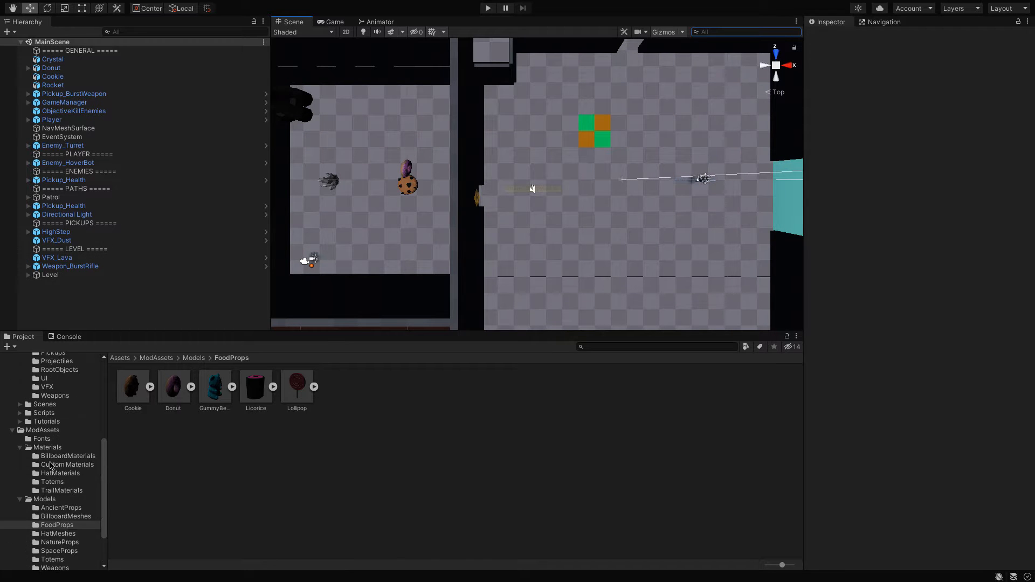
{"action": "scroll", "coordinate": [51, 465], "scroll_direction": "up", "scroll_amount": 3}
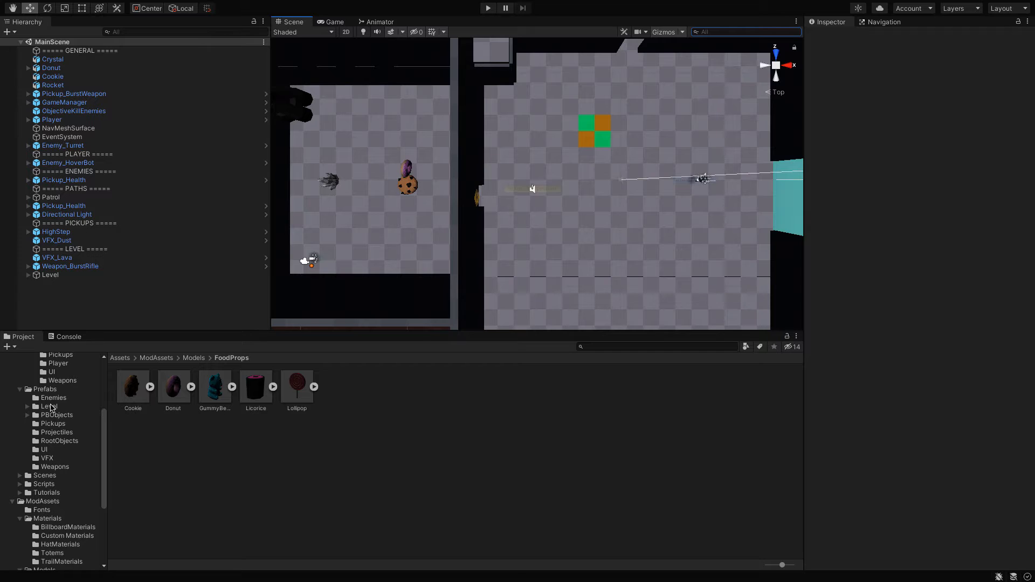
{"action": "left_click", "coordinate": [39, 399]}
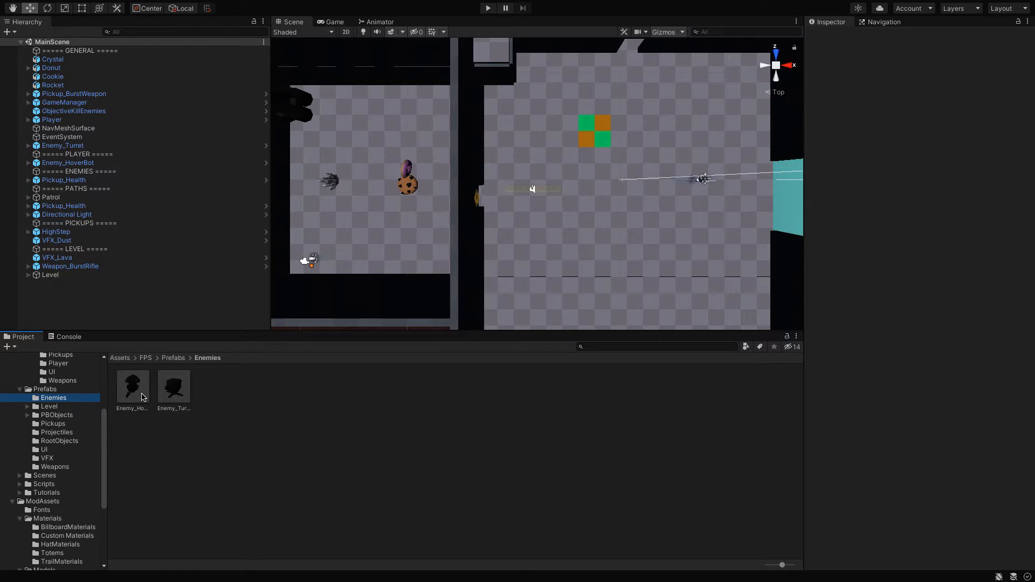
{"action": "left_click", "coordinate": [175, 387]}
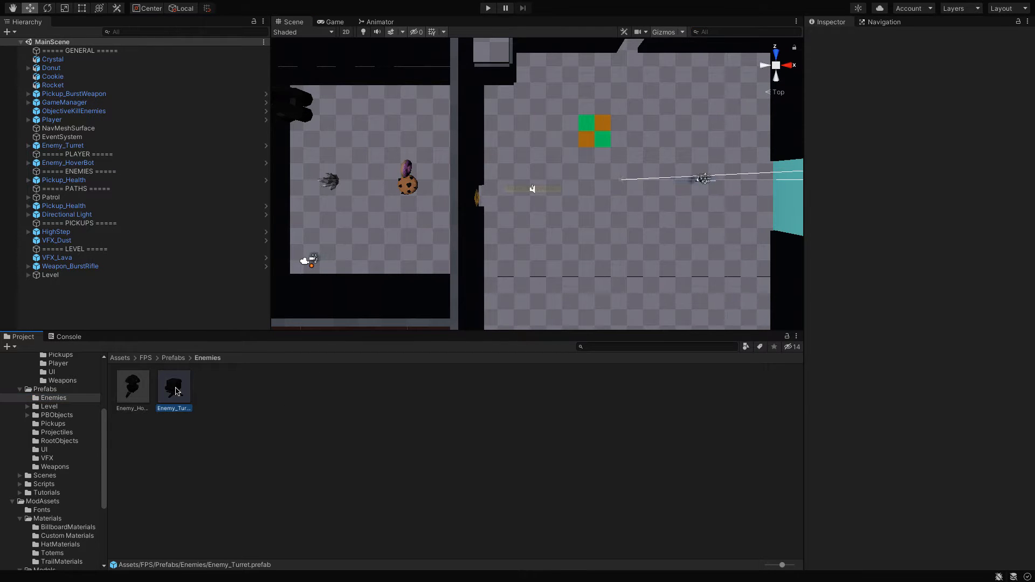
{"action": "left_click", "coordinate": [165, 471]}
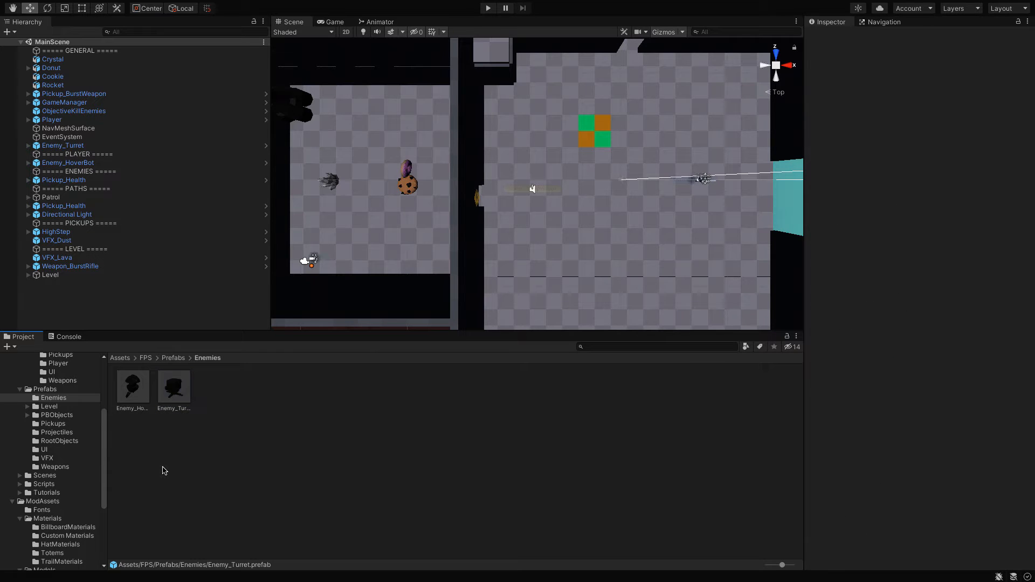
{"action": "left_click", "coordinate": [135, 399]}
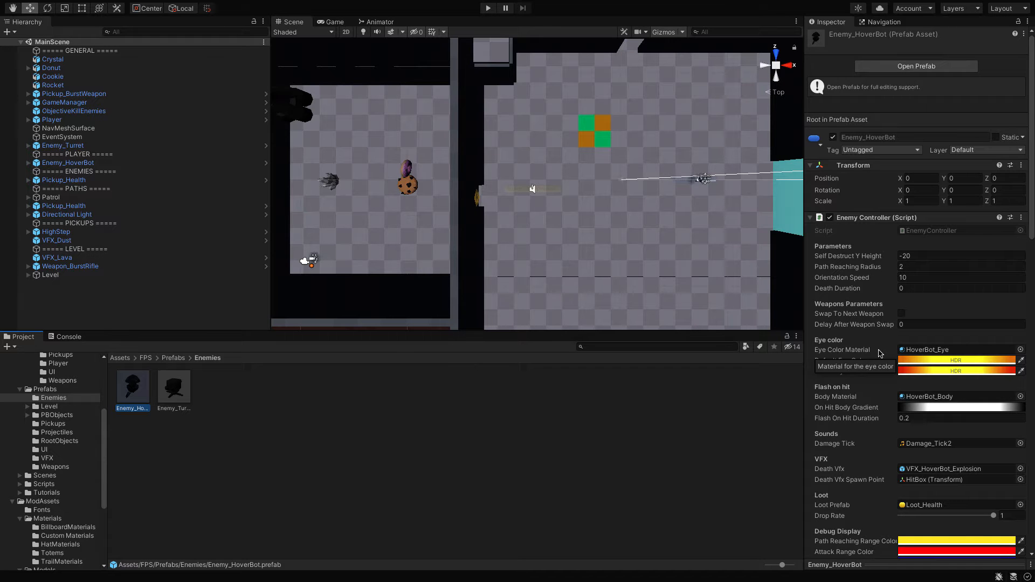
{"action": "scroll", "coordinate": [880, 354], "scroll_direction": "down", "scroll_amount": 10}
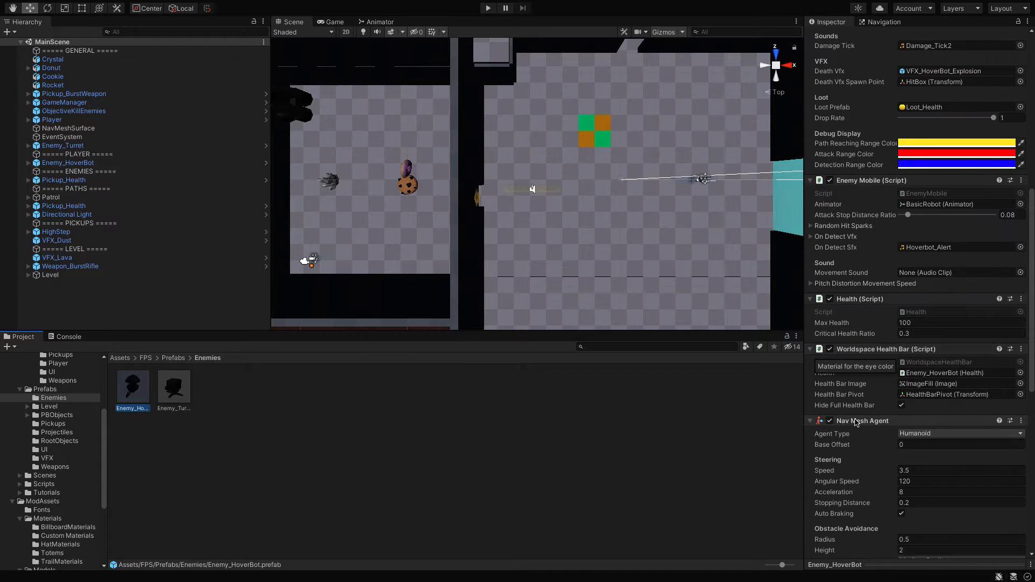
- Open the Enemy_HoverBot prefab and examine the Weapon Controller and audio settings of its Weapon_EyeLazers object
{"action": "double_click", "coordinate": [132, 394]}
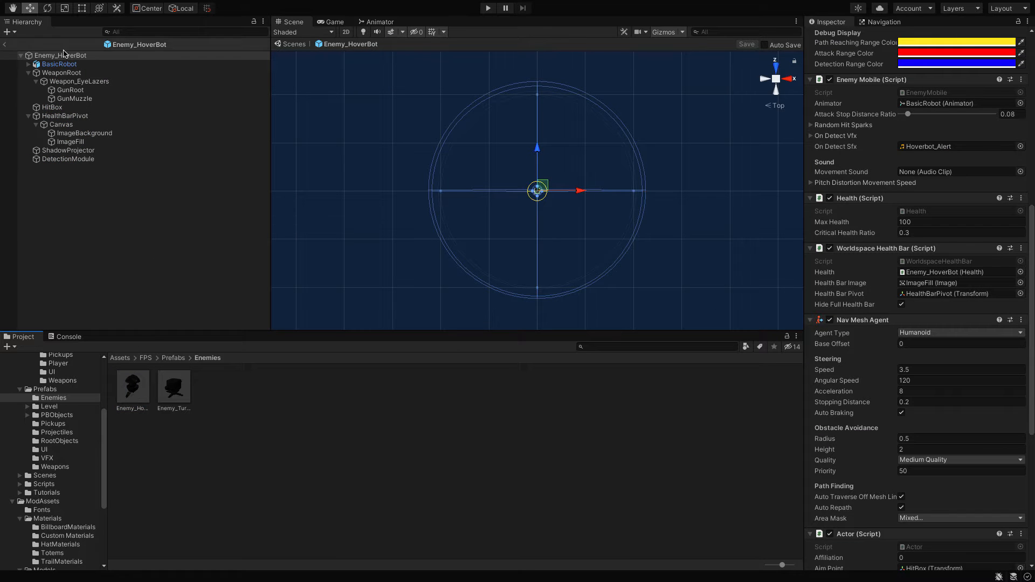
{"action": "left_click", "coordinate": [72, 82]}
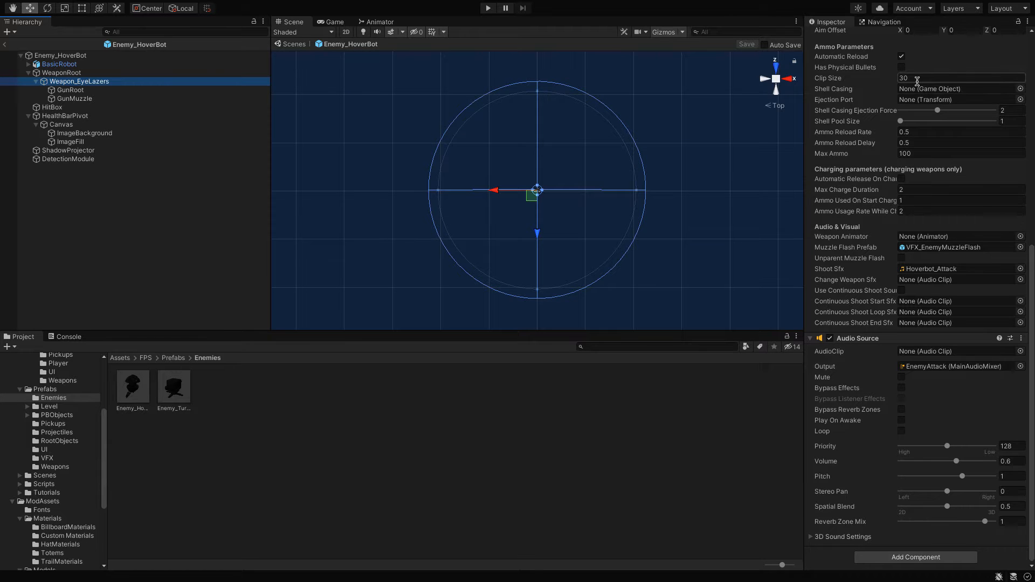
{"action": "scroll", "coordinate": [918, 81], "scroll_direction": "up", "scroll_amount": 10}
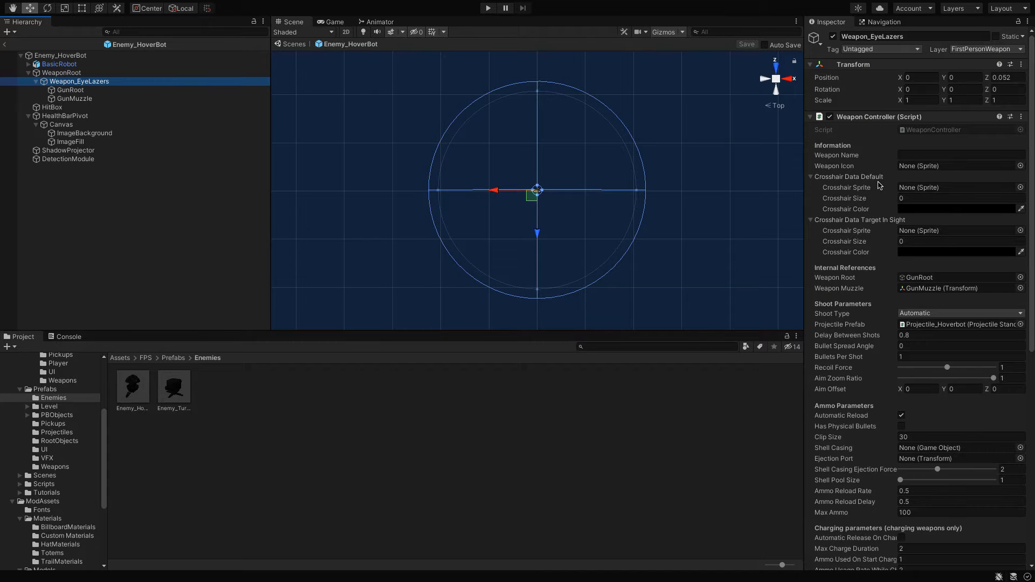
{"action": "scroll", "coordinate": [880, 186], "scroll_direction": "down", "scroll_amount": 3}
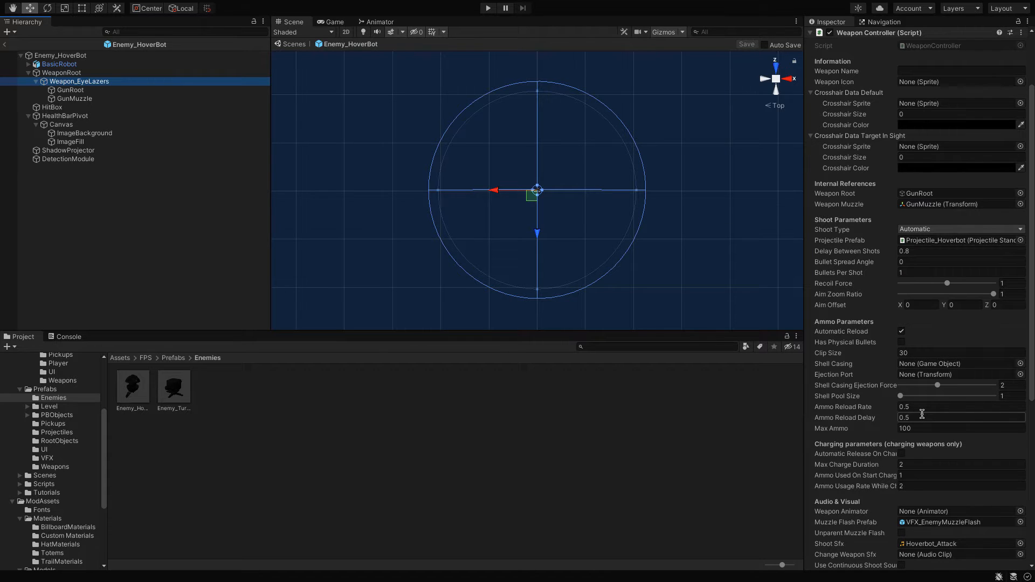
{"action": "scroll", "coordinate": [922, 413], "scroll_direction": "down", "scroll_amount": 10}
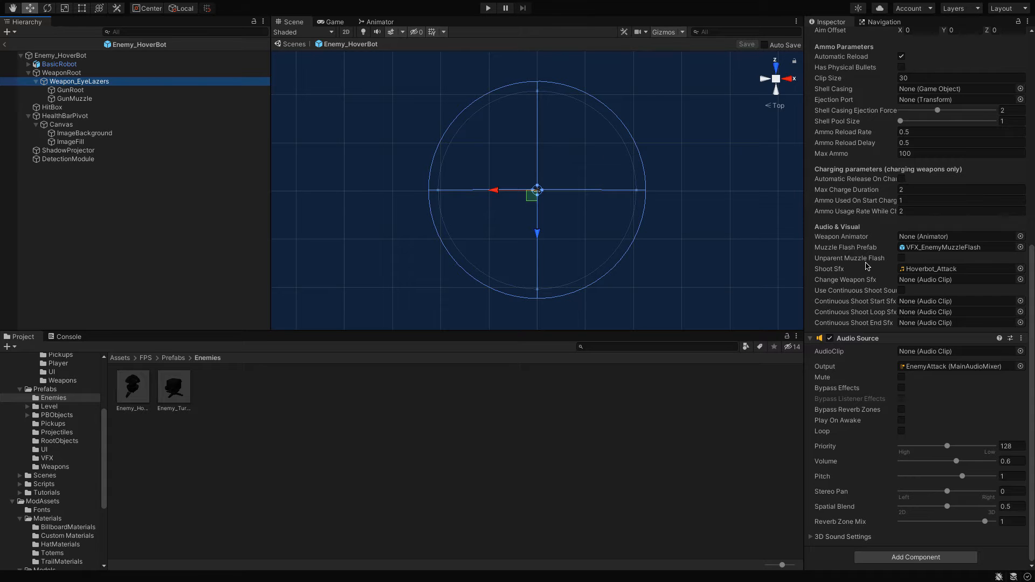
{"action": "scroll", "coordinate": [866, 268], "scroll_direction": "up", "scroll_amount": 13}
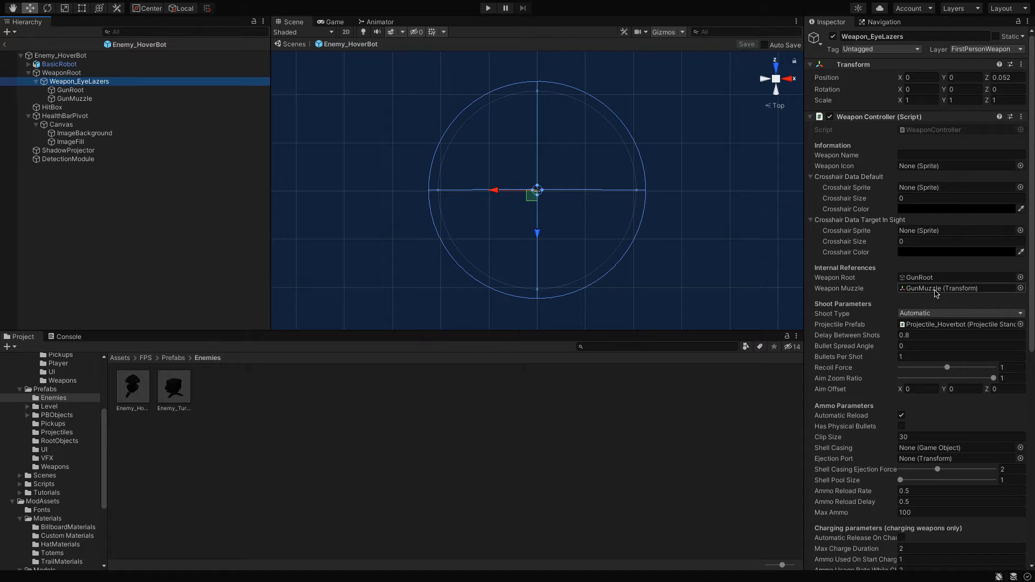
- Open the hoverbot weapon's projectile prefab and compare its settings with the other projectile prefabs, including Projectile_Shotgun
{"action": "double_click", "coordinate": [923, 328]}
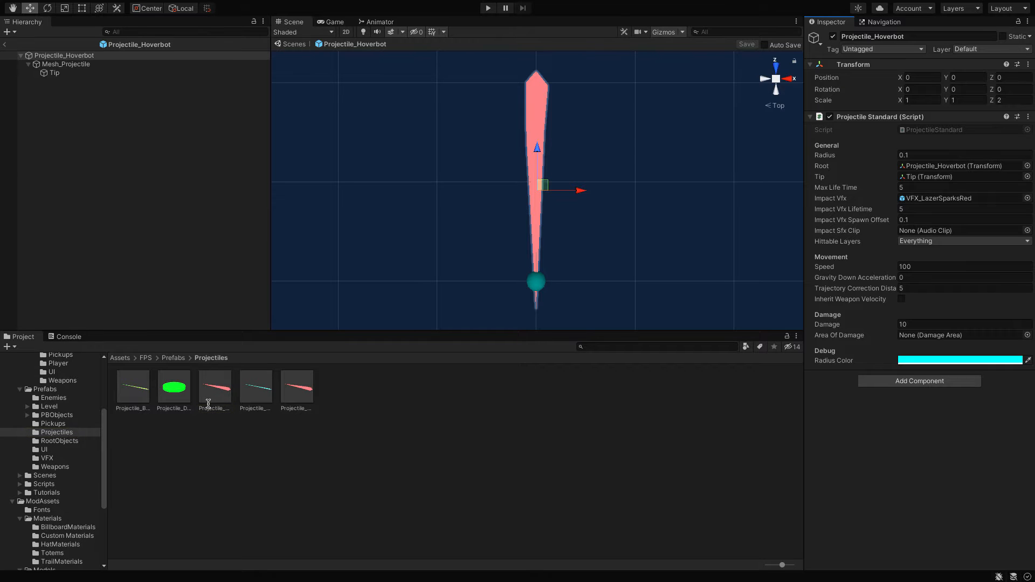
{"action": "left_click", "coordinate": [222, 392]}
{"action": "left_click", "coordinate": [264, 395]}
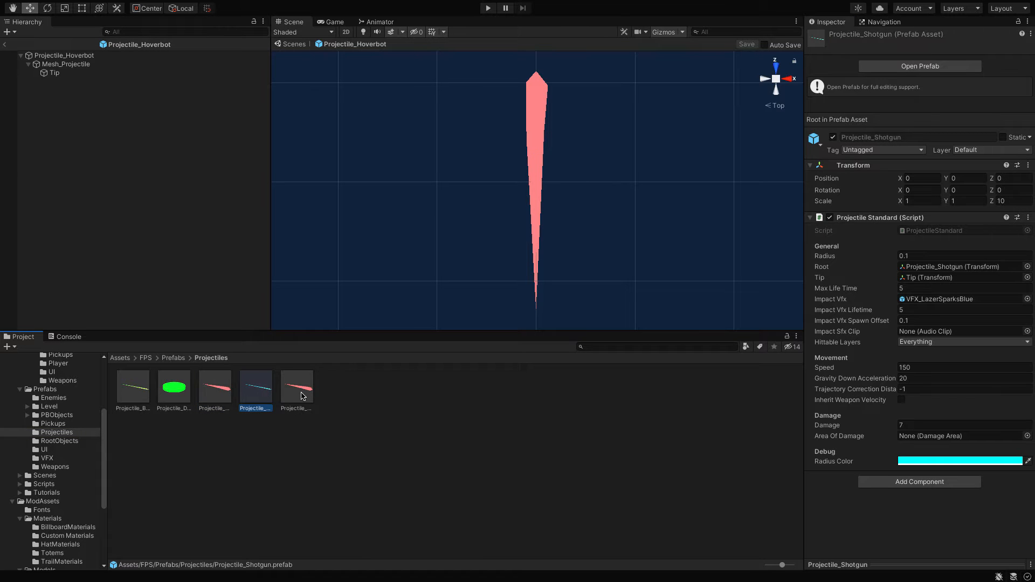
{"action": "left_click", "coordinate": [302, 395]}
{"action": "left_click", "coordinate": [245, 394]}
{"action": "left_click", "coordinate": [200, 394]}
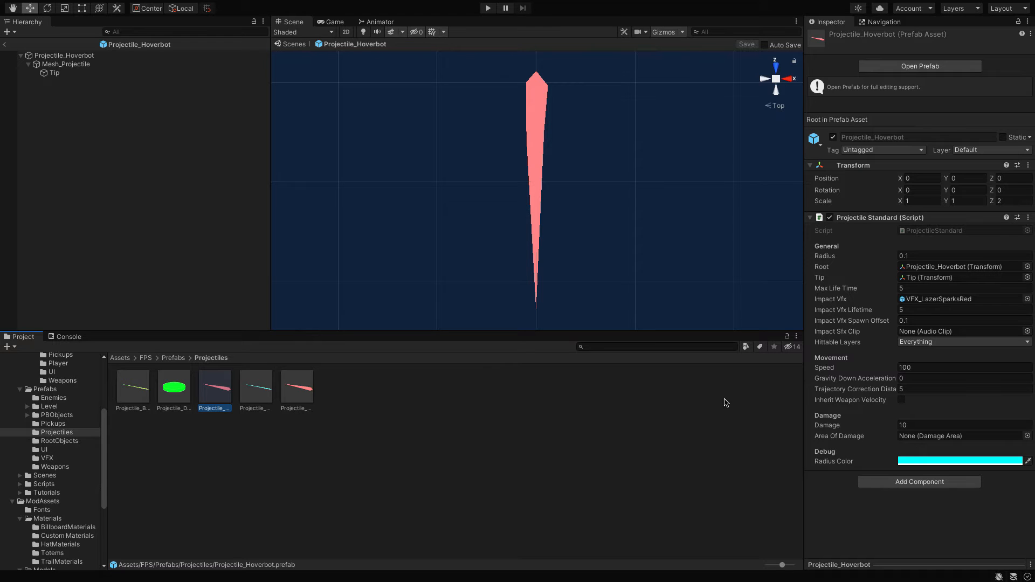
{"action": "left_click", "coordinate": [252, 394]}
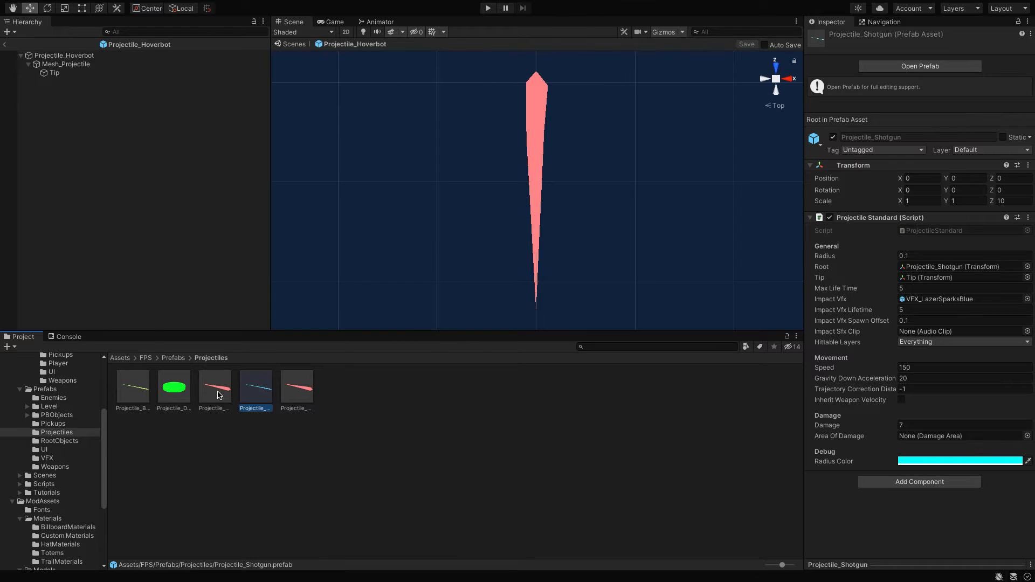
- Exit the projectile prefab, return to the Enemies folder and open the Enemy_HoverBot prefab again
{"action": "left_click", "coordinate": [6, 44]}
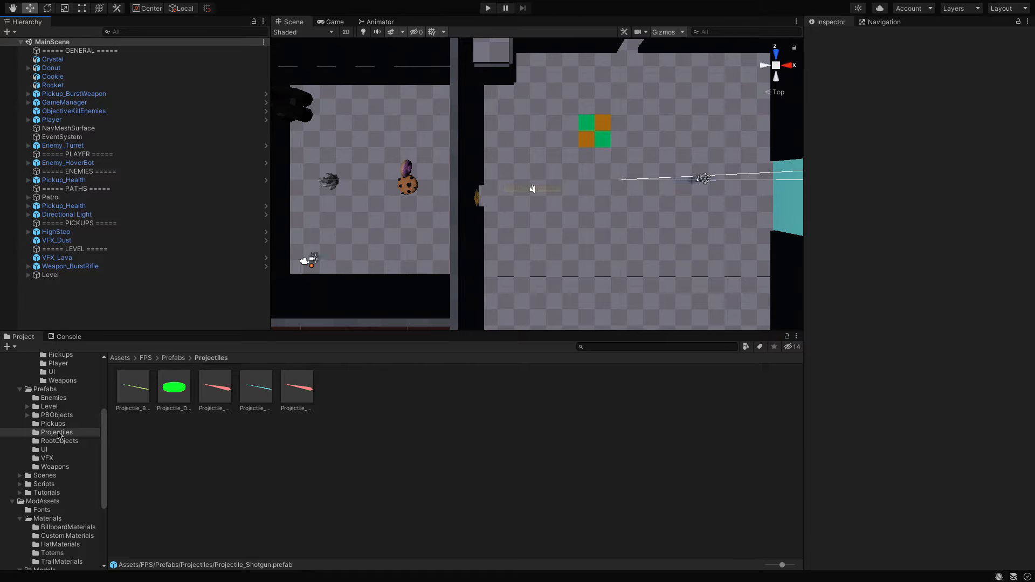
{"action": "left_click", "coordinate": [54, 399]}
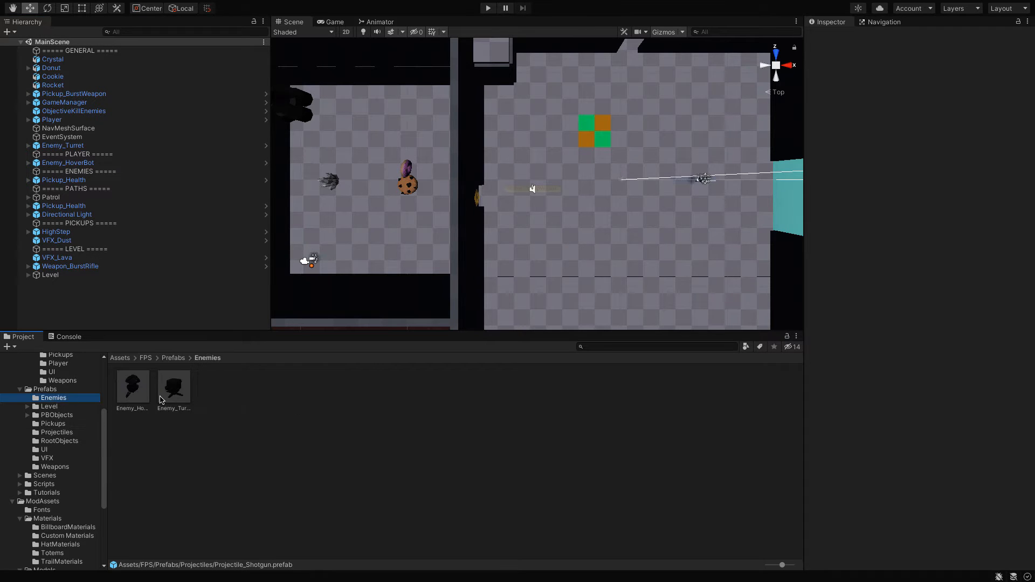
{"action": "left_click", "coordinate": [131, 398]}
{"action": "double_click", "coordinate": [131, 400]}
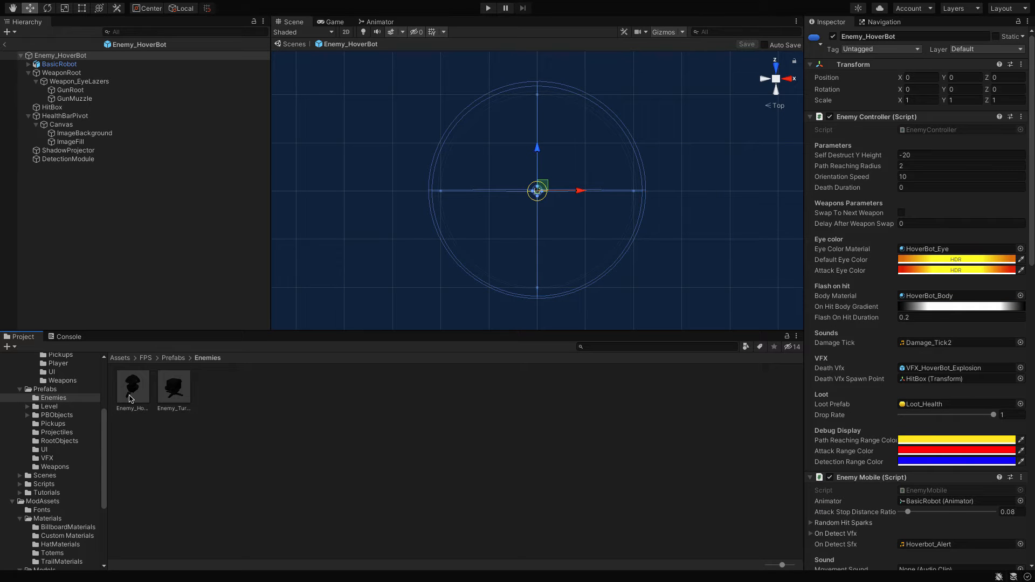
- Duplicate the Enemy_HoverBot prefab in the Enemies folder and rename the copy "Bad dude"
{"action": "left_click", "coordinate": [131, 399]}
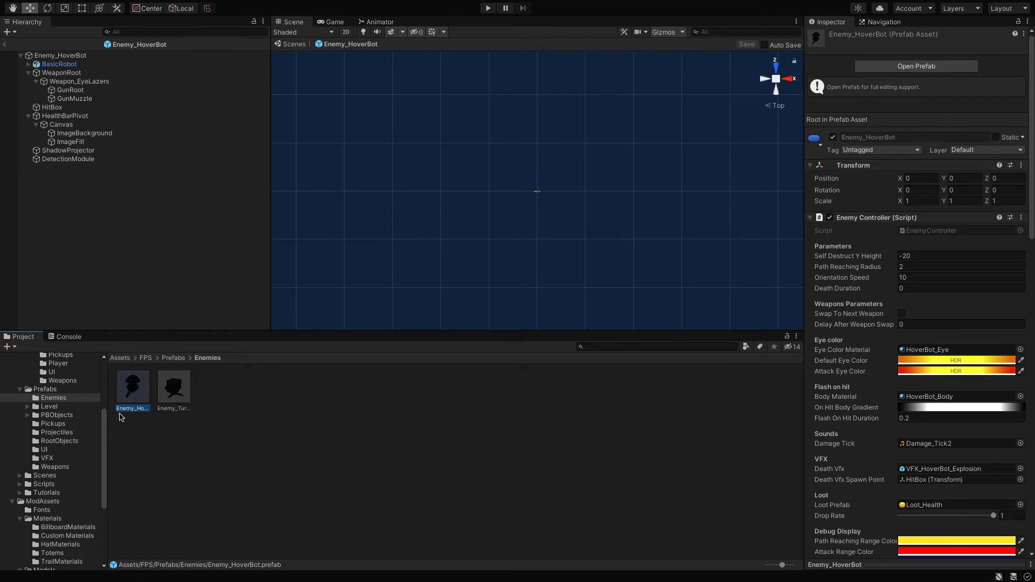
{"action": "right_click", "coordinate": [124, 429]}
{"action": "left_click", "coordinate": [123, 399]}
{"action": "key", "text": "super+d"}
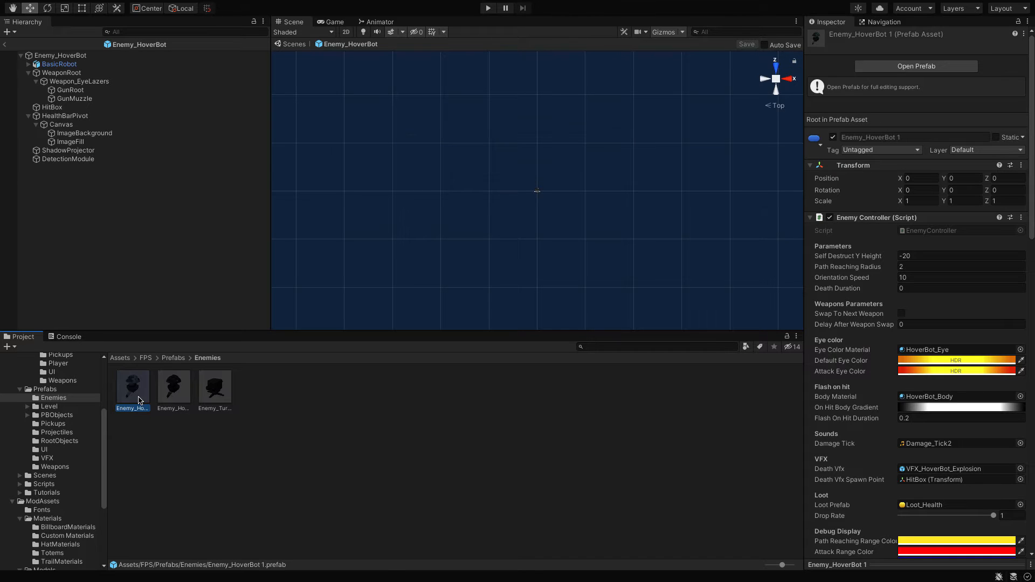
{"action": "left_click", "coordinate": [132, 409]}
{"action": "type", "text": "Bad dude"}
{"action": "key", "text": "Return"}
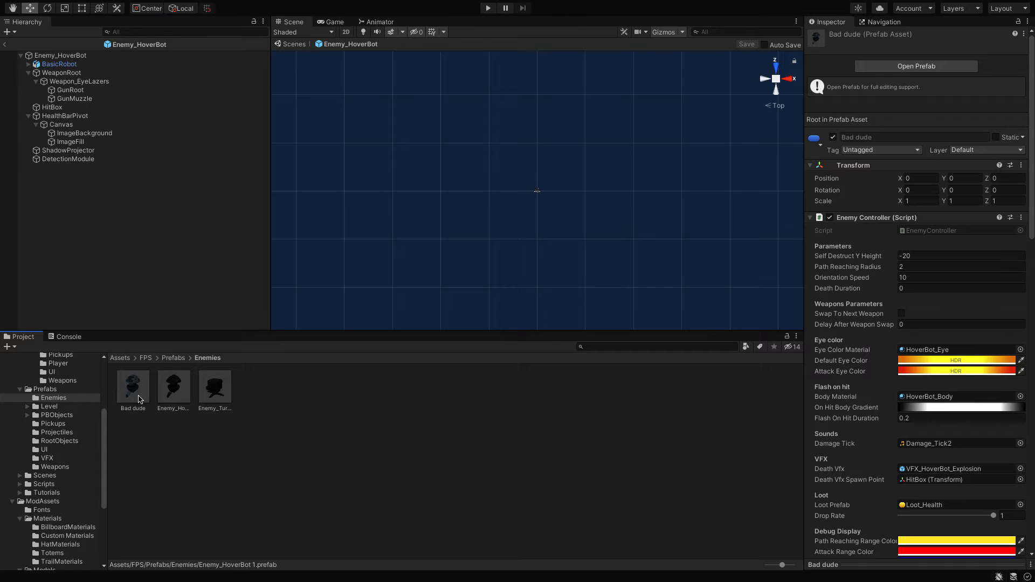
- Open the Bad dude prefab for editing and bring its robot model into close view
{"action": "scroll", "coordinate": [62, 455], "scroll_direction": "down", "scroll_amount": 2}
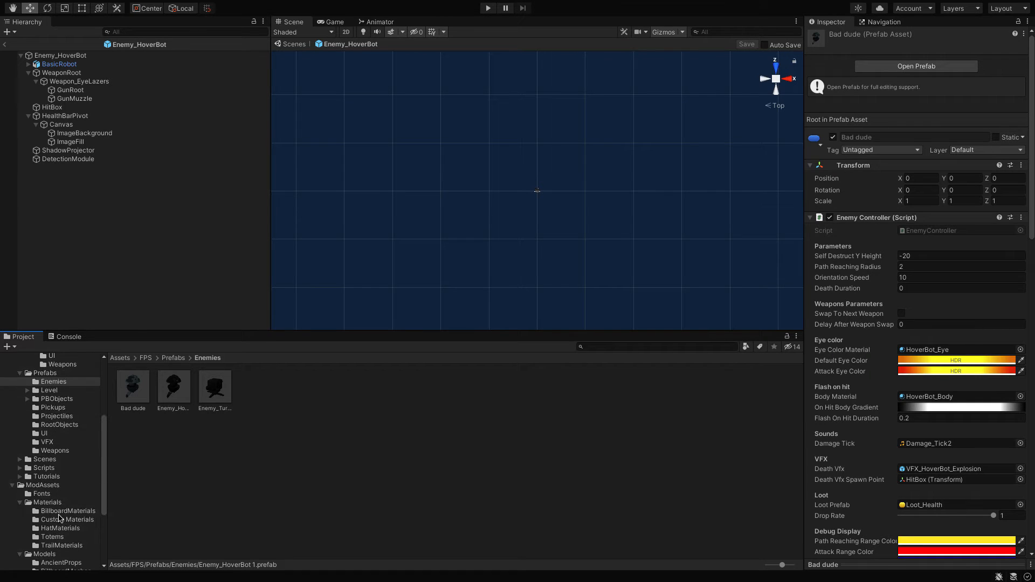
{"action": "double_click", "coordinate": [133, 388]}
{"action": "scroll", "coordinate": [542, 200], "scroll_direction": "up", "scroll_amount": 1}
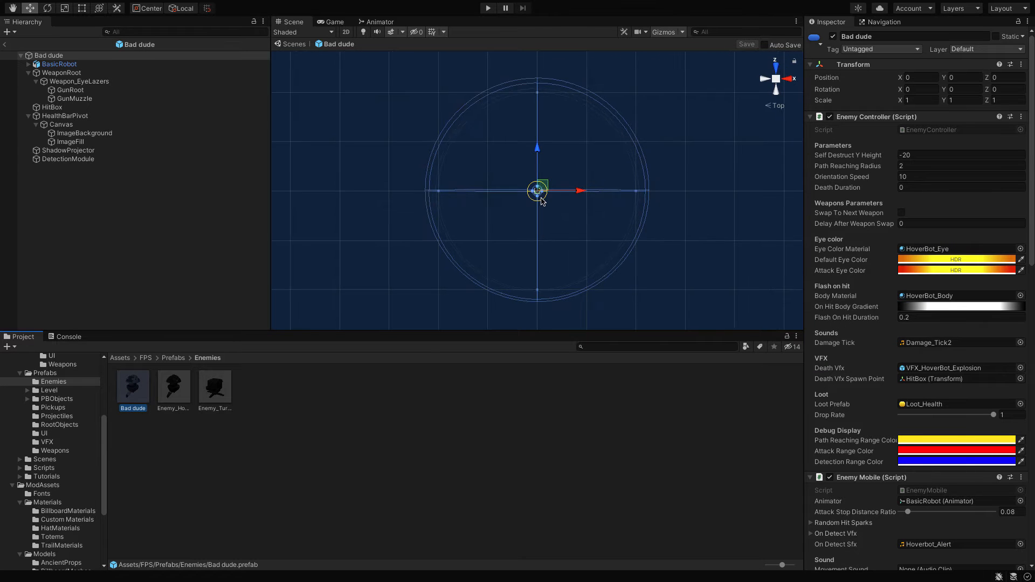
{"action": "scroll", "coordinate": [542, 200], "scroll_direction": "up", "scroll_amount": 5}
{"action": "scroll", "coordinate": [542, 201], "scroll_direction": "down", "scroll_amount": 3}
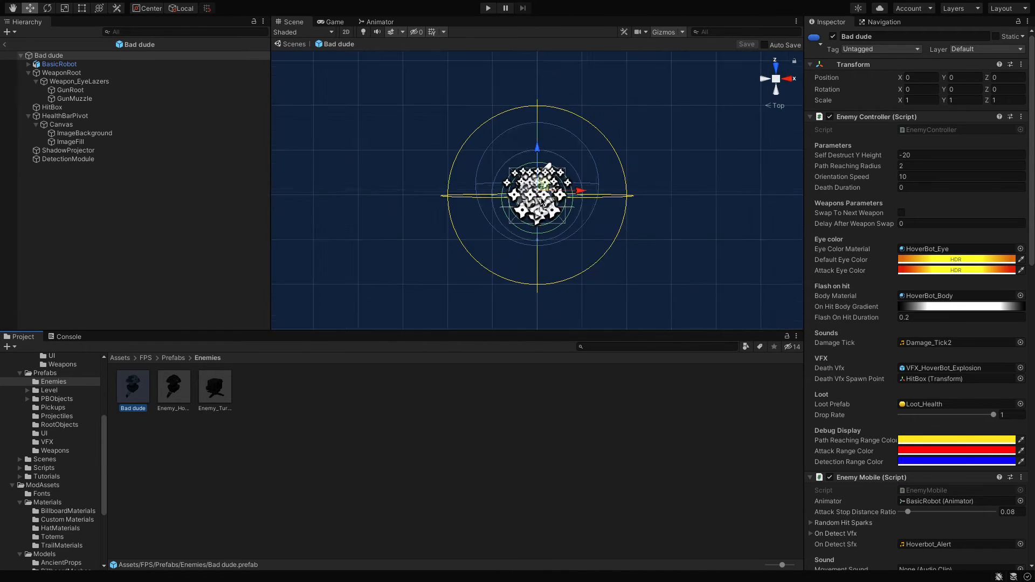
{"action": "scroll", "coordinate": [542, 201], "scroll_direction": "down", "scroll_amount": 1}
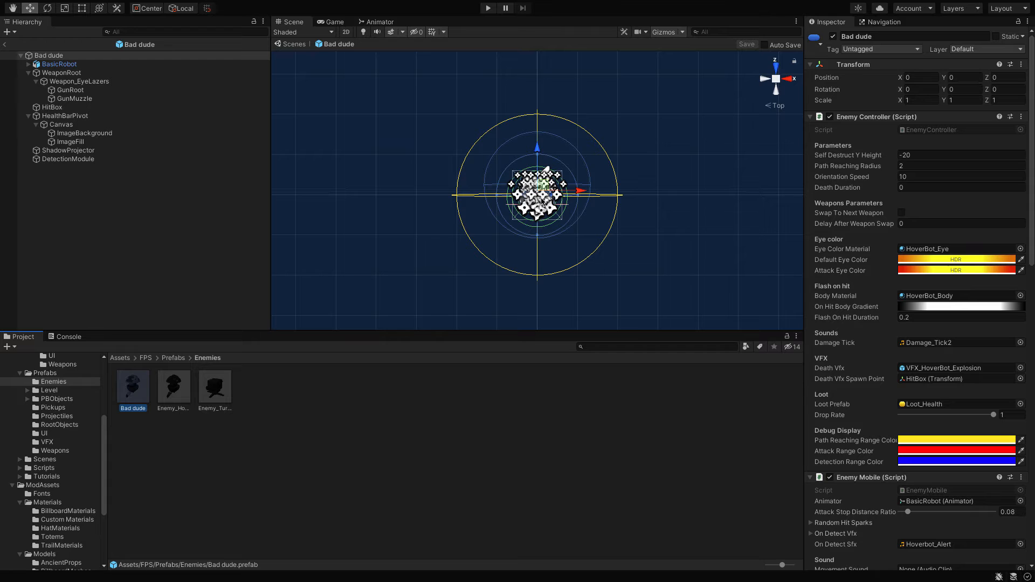
- Hide all gizmos in the Scene view and view the Bad dude robot from the back
{"action": "left_click", "coordinate": [788, 82]}
{"action": "scroll", "coordinate": [590, 100], "scroll_direction": "up", "scroll_amount": 4}
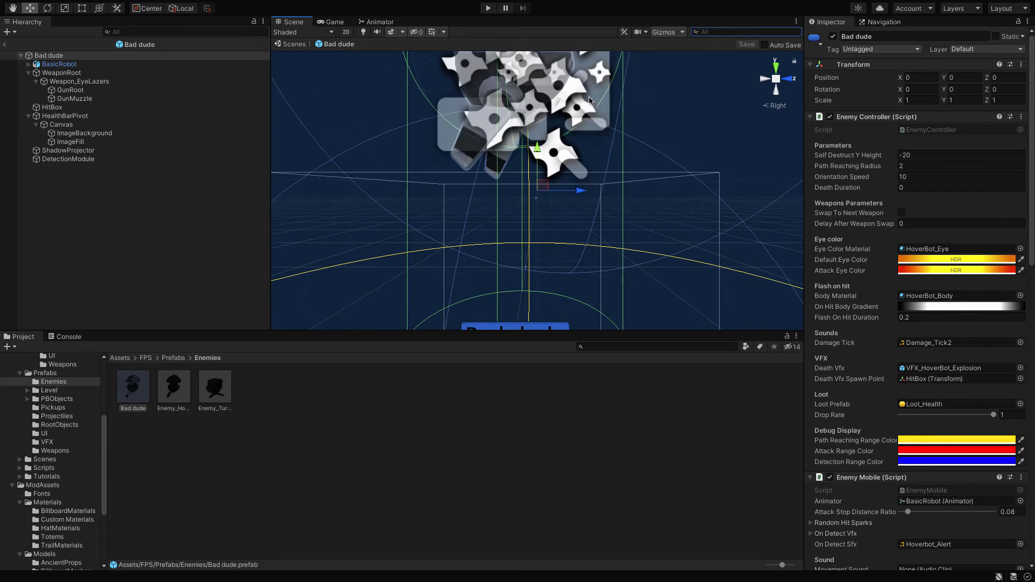
{"action": "scroll", "coordinate": [590, 101], "scroll_direction": "down", "scroll_amount": 4}
{"action": "left_click", "coordinate": [664, 33]}
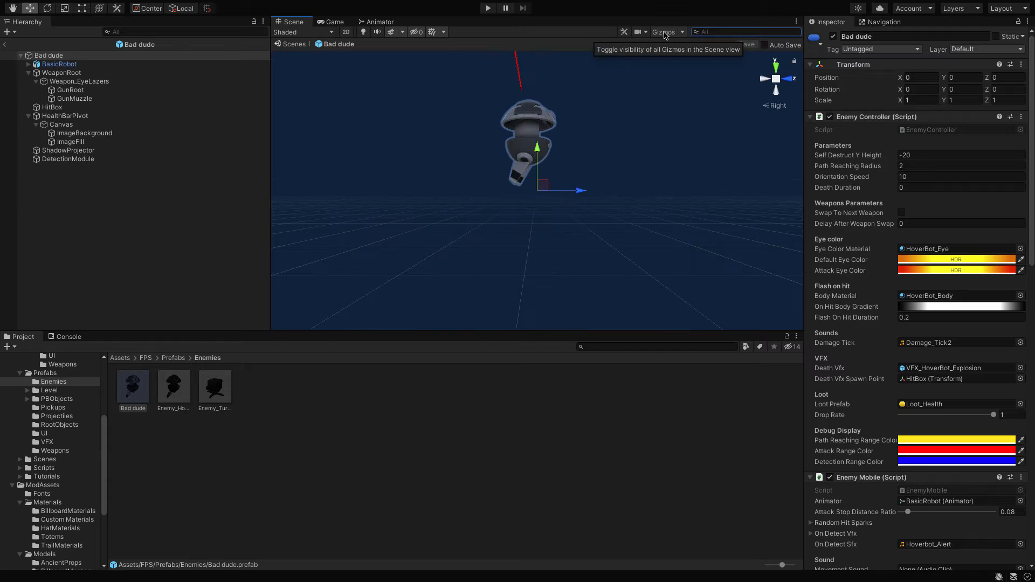
{"action": "left_click", "coordinate": [765, 80]}
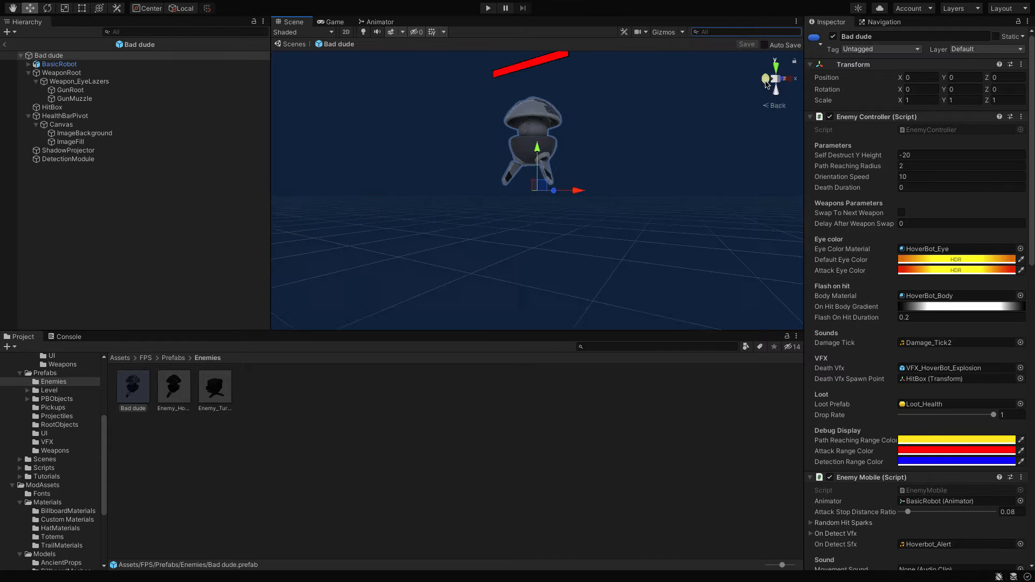
- View the Bad dude robot from the front and try to apply the Neon Glow material from Custom Materials to its body
{"action": "left_click", "coordinate": [765, 82]}
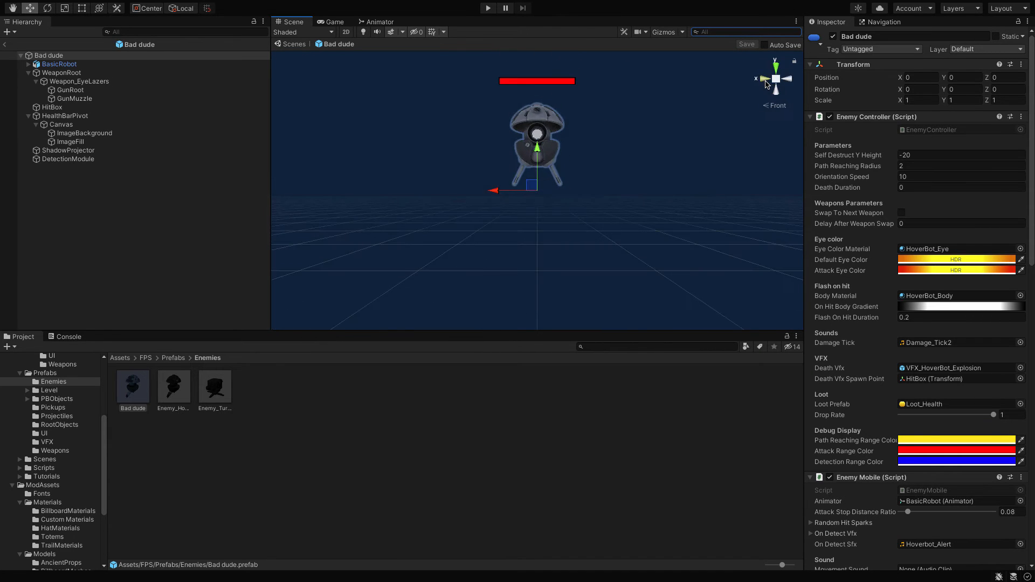
{"action": "scroll", "coordinate": [566, 123], "scroll_direction": "up", "scroll_amount": 10}
{"action": "scroll", "coordinate": [565, 123], "scroll_direction": "down", "scroll_amount": 8}
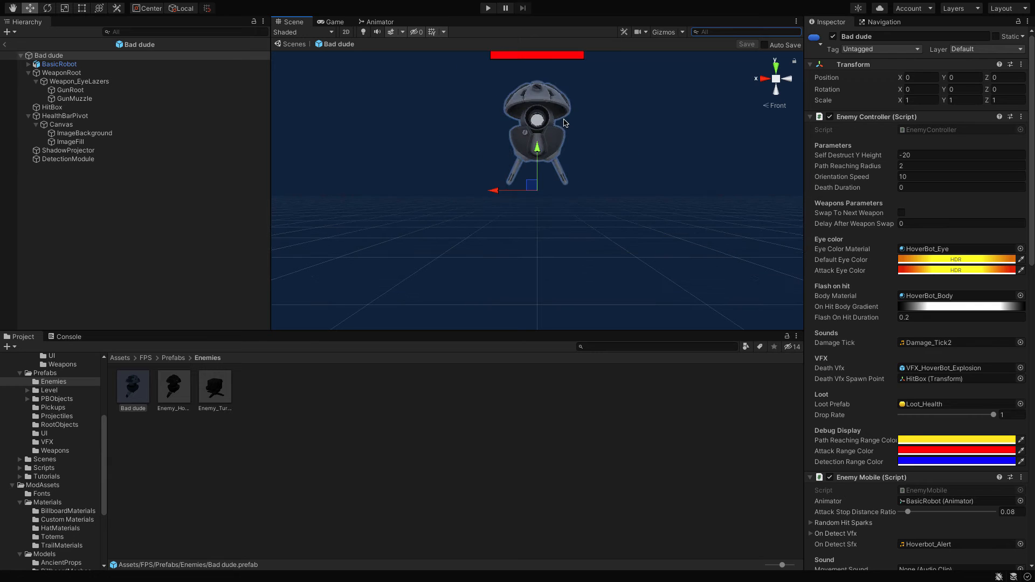
{"action": "left_click", "coordinate": [67, 529]}
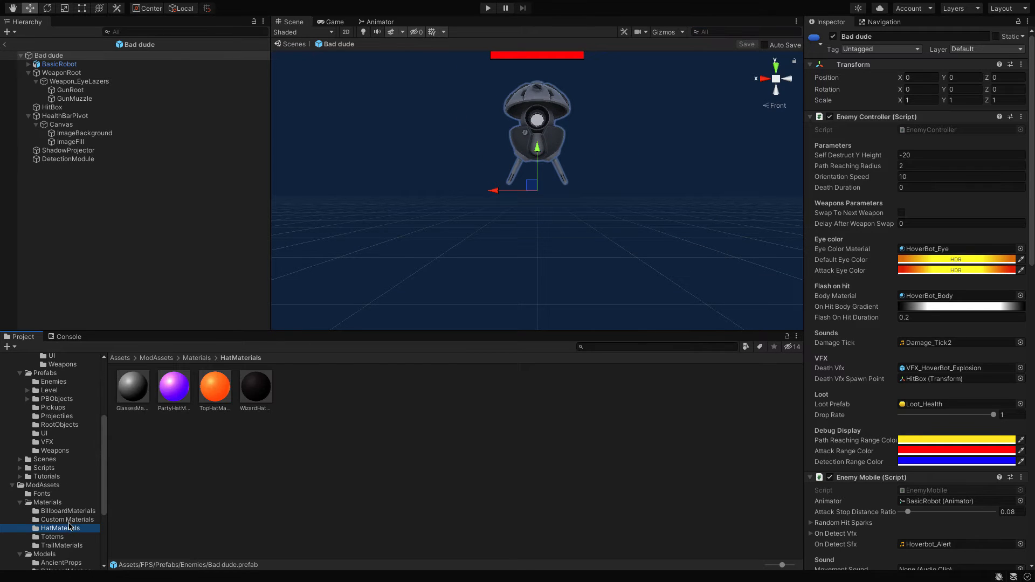
{"action": "left_click", "coordinate": [68, 520]}
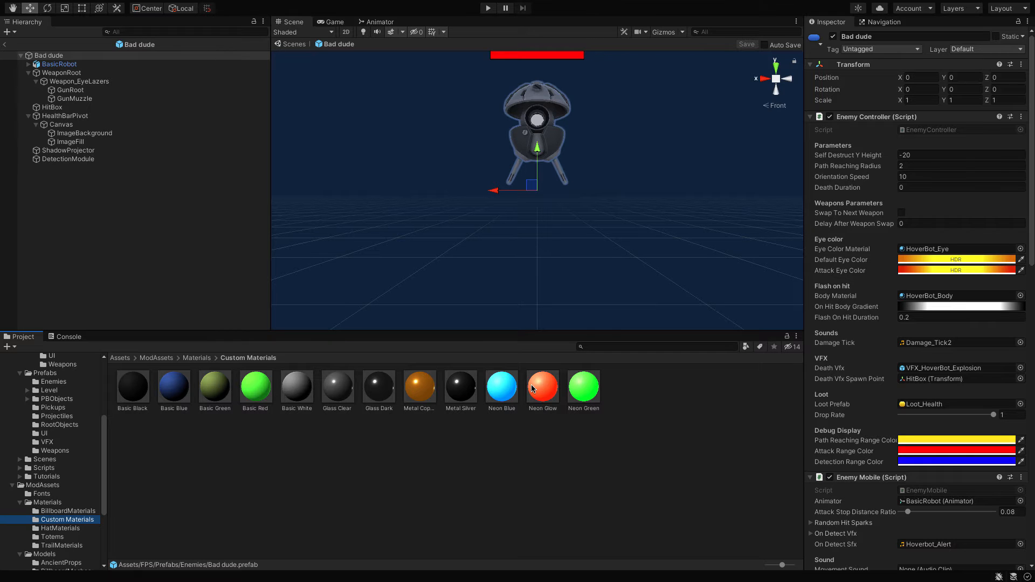
{"action": "left_click_drag", "start_coordinate": [543, 386], "coordinate": [530, 162]}
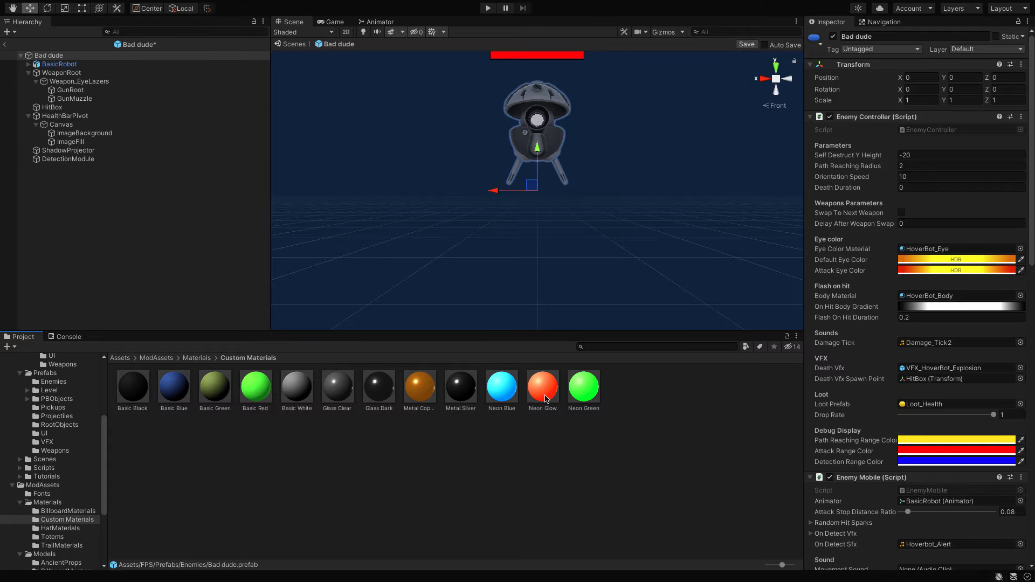
- Assign Neon Glow as the Body Material in Bad dude's Enemy Controller
{"action": "left_click_drag", "start_coordinate": [546, 398], "coordinate": [929, 300]}
{"action": "scroll", "coordinate": [551, 158], "scroll_direction": "down", "scroll_amount": 3}
{"action": "scroll", "coordinate": [551, 157], "scroll_direction": "up", "scroll_amount": 2}
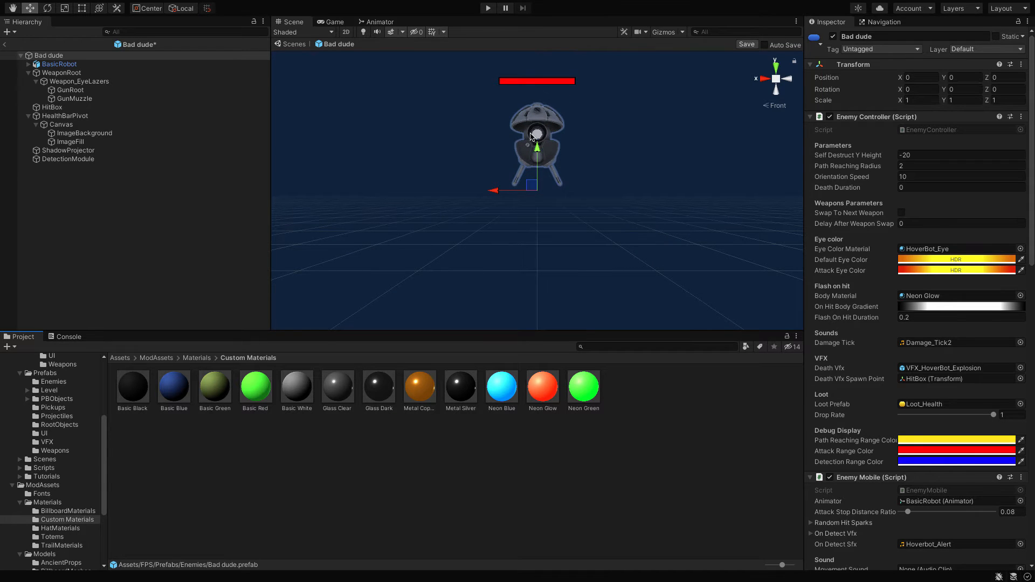
- Examine the components and settings of BasicRobot, WeaponRoot, Weapon_EyeLazers, HitBox and HealthBarPivot in the Bad dude prefab
{"action": "left_click", "coordinate": [537, 138]}
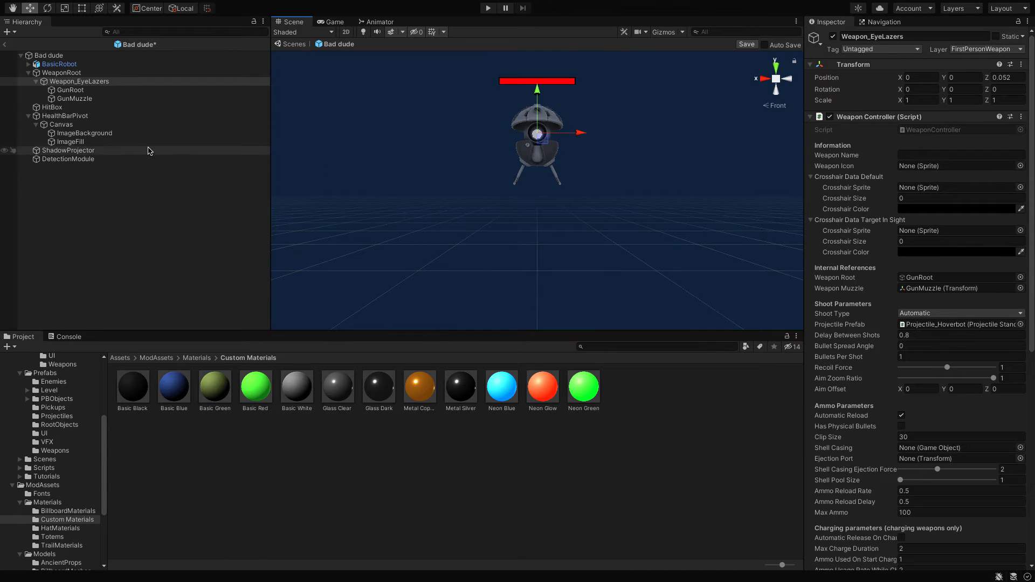
{"action": "left_click", "coordinate": [59, 64]}
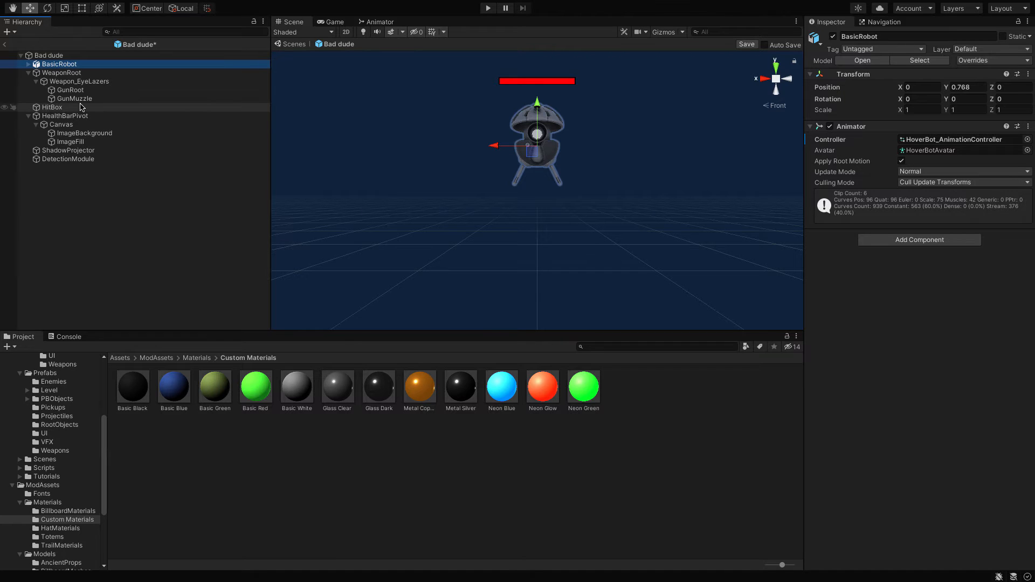
{"action": "left_click", "coordinate": [61, 73]}
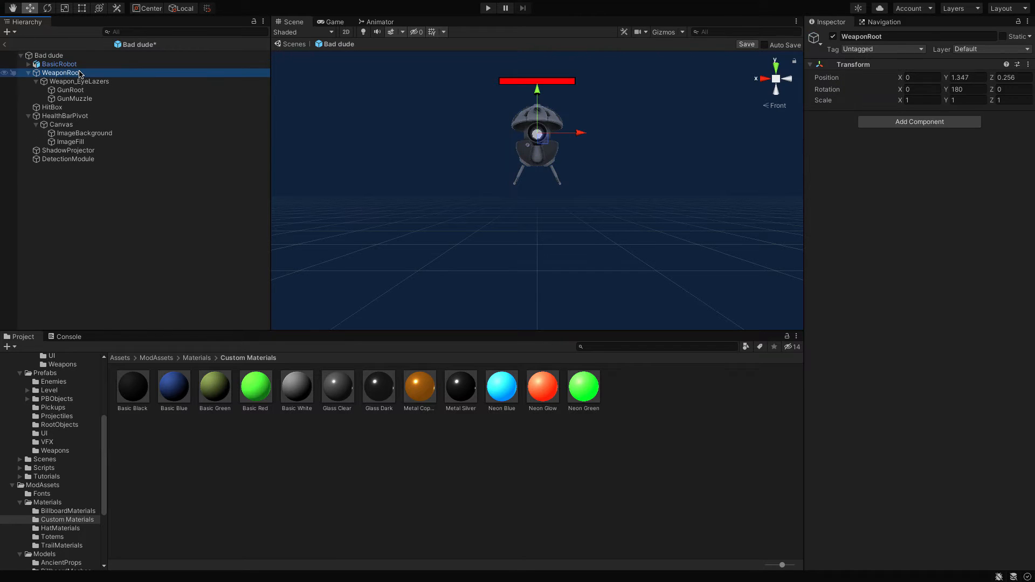
{"action": "left_click", "coordinate": [80, 82]}
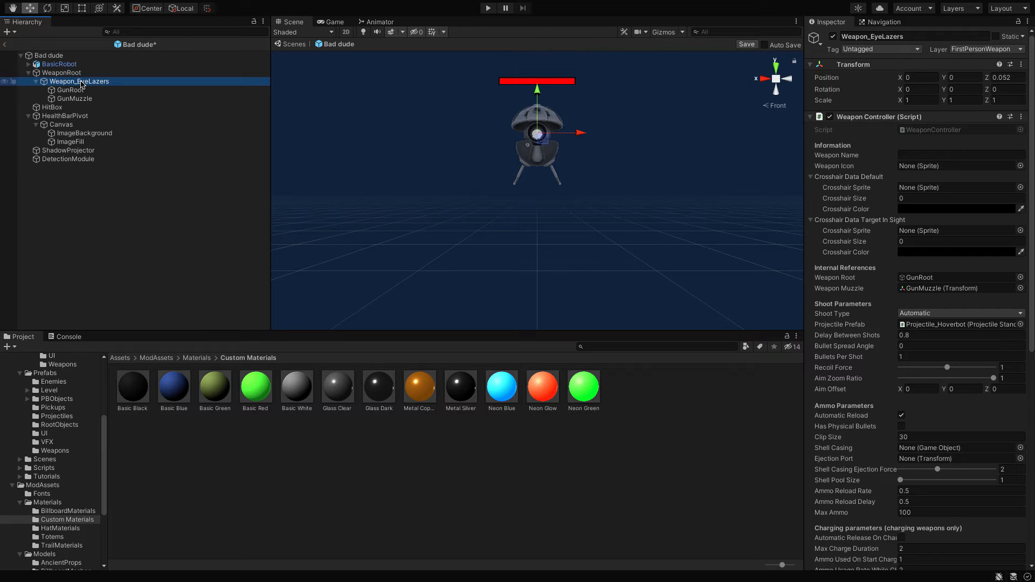
{"action": "scroll", "coordinate": [900, 322], "scroll_direction": "down", "scroll_amount": 10}
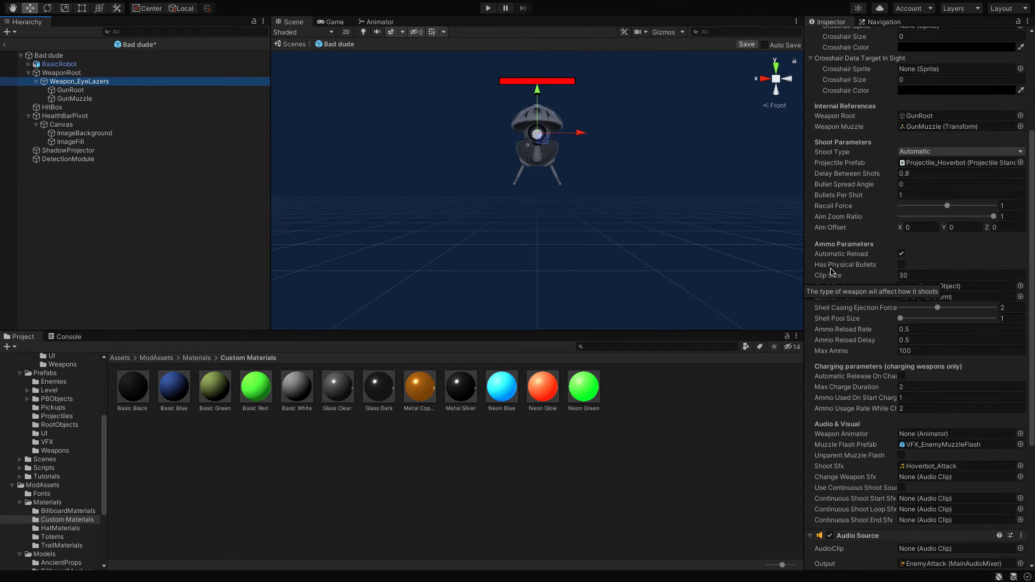
{"action": "scroll", "coordinate": [900, 322], "scroll_direction": "down", "scroll_amount": 4}
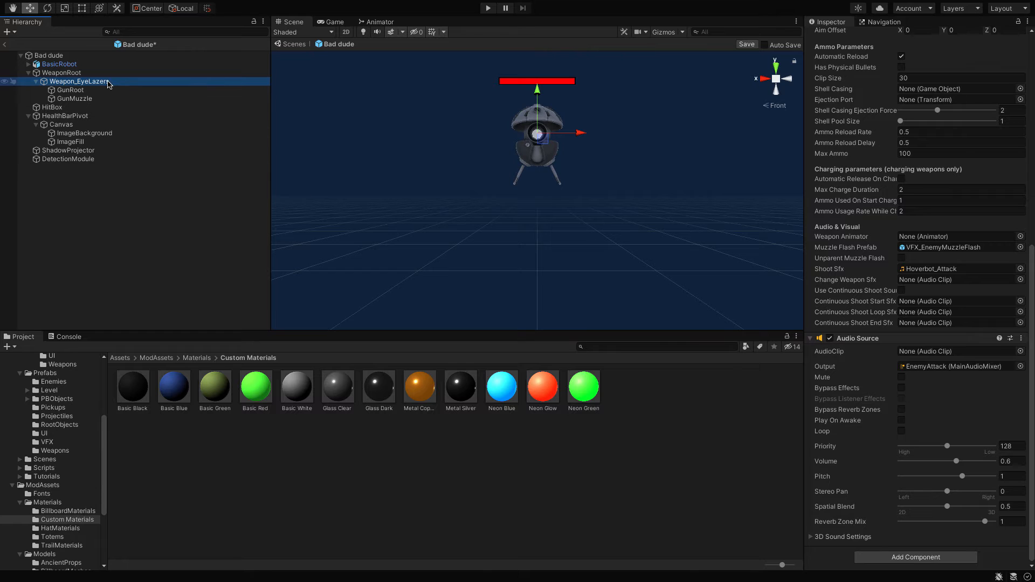
{"action": "left_click", "coordinate": [82, 107]}
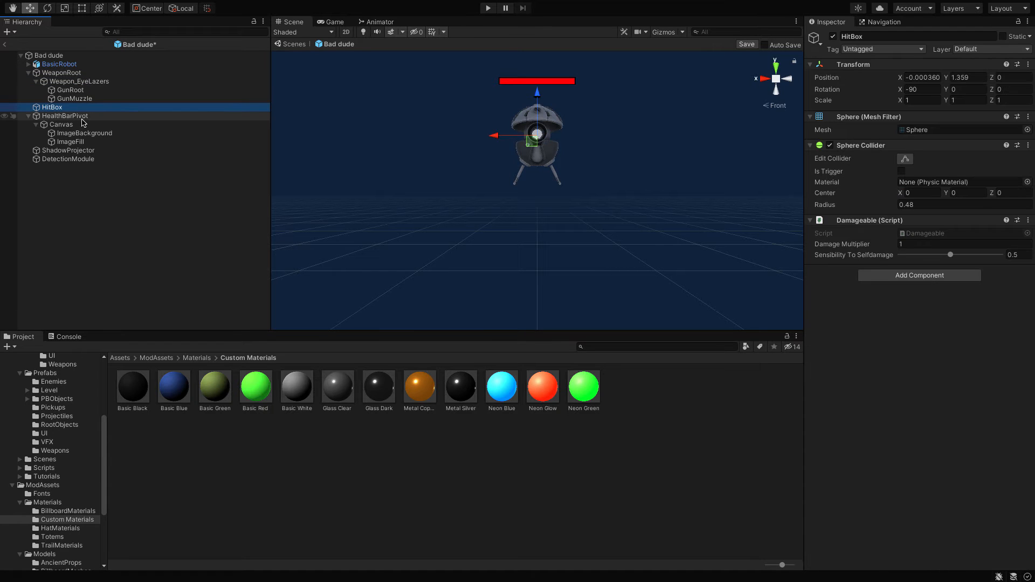
{"action": "left_click", "coordinate": [82, 117]}
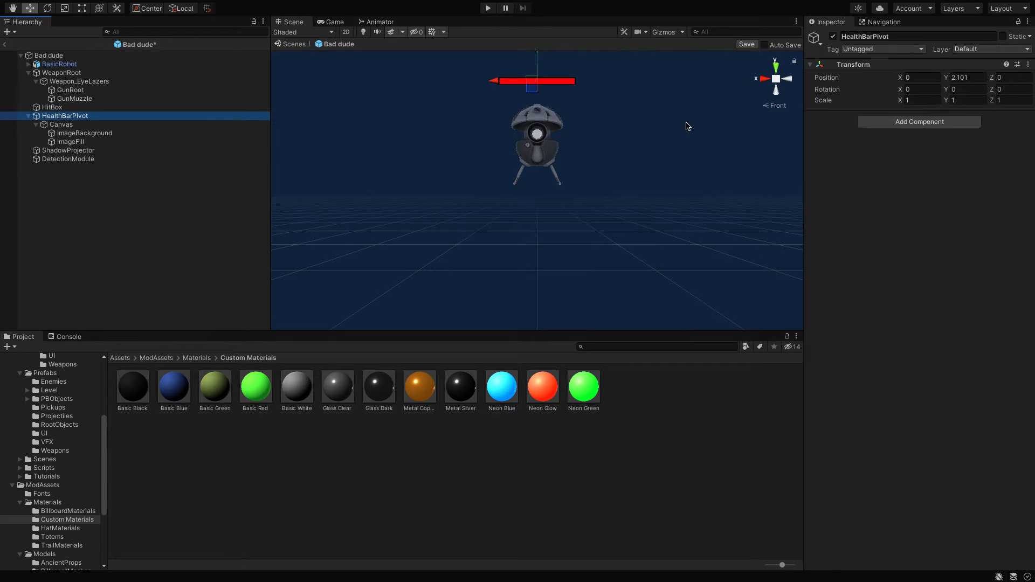
{"action": "mouse_move", "coordinate": [786, 5]}
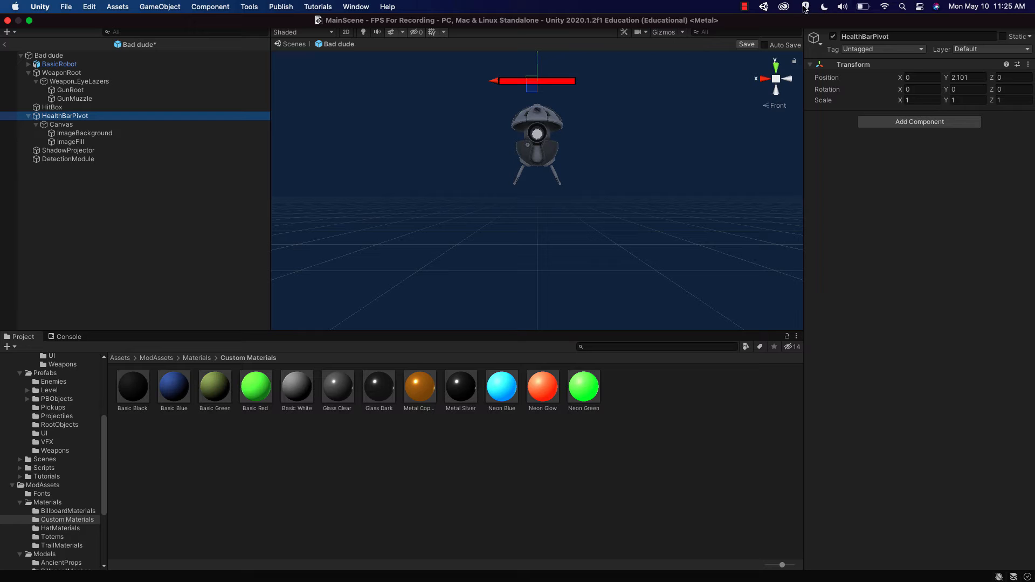
{"action": "left_click", "coordinate": [745, 6]}
{"action": "left_click", "coordinate": [769, 35]}
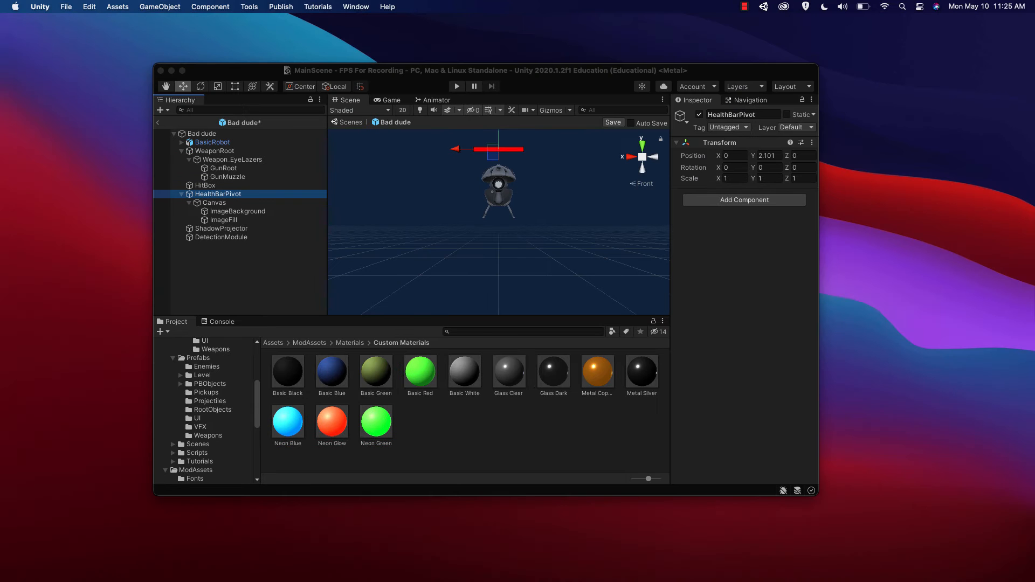
{"action": "left_click", "coordinate": [183, 70]}
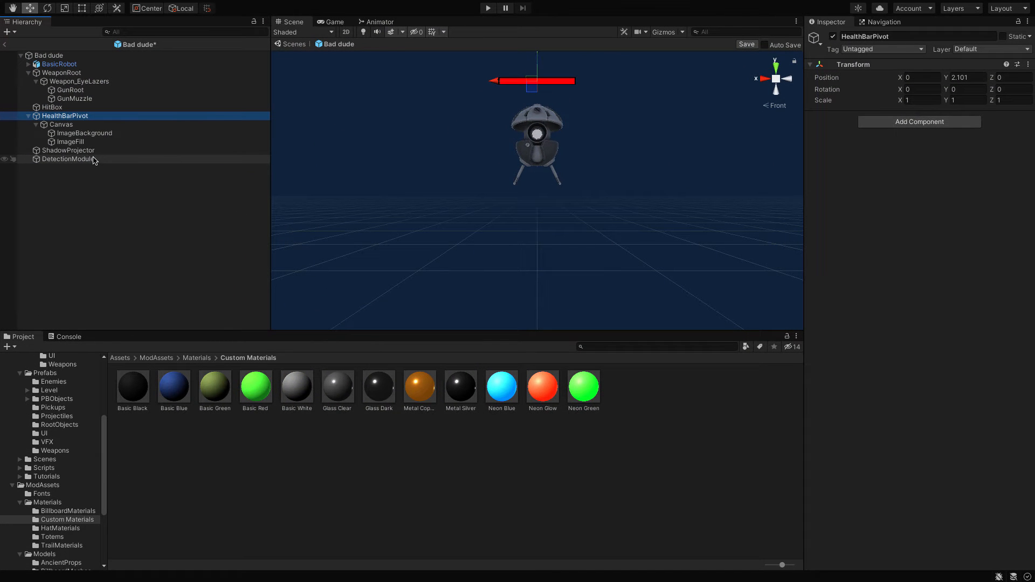
- Set the DetectionModule's Detection Range to 5 and its Attack Range to 3
{"action": "left_click", "coordinate": [93, 159]}
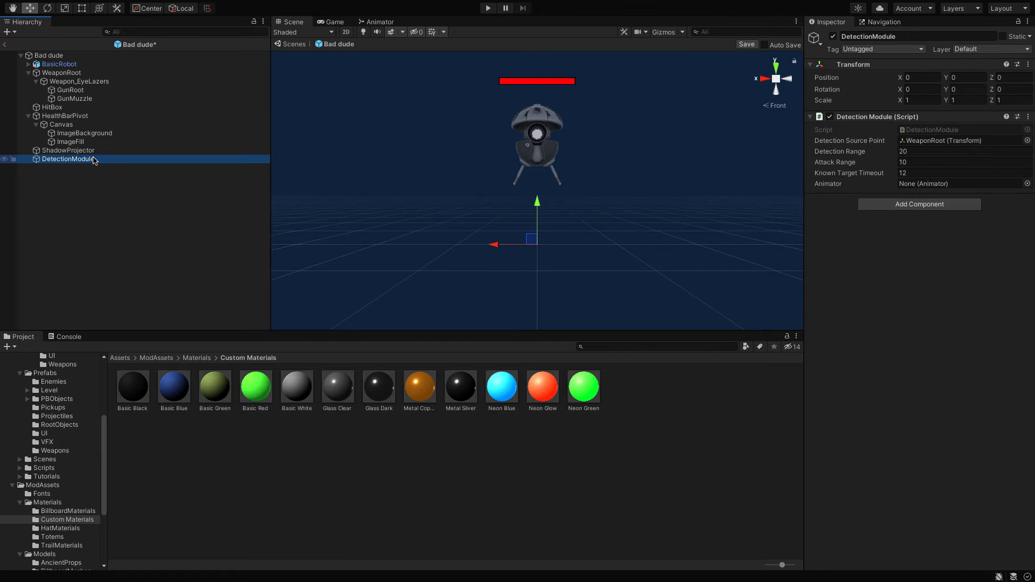
{"action": "key", "text": "Return"}
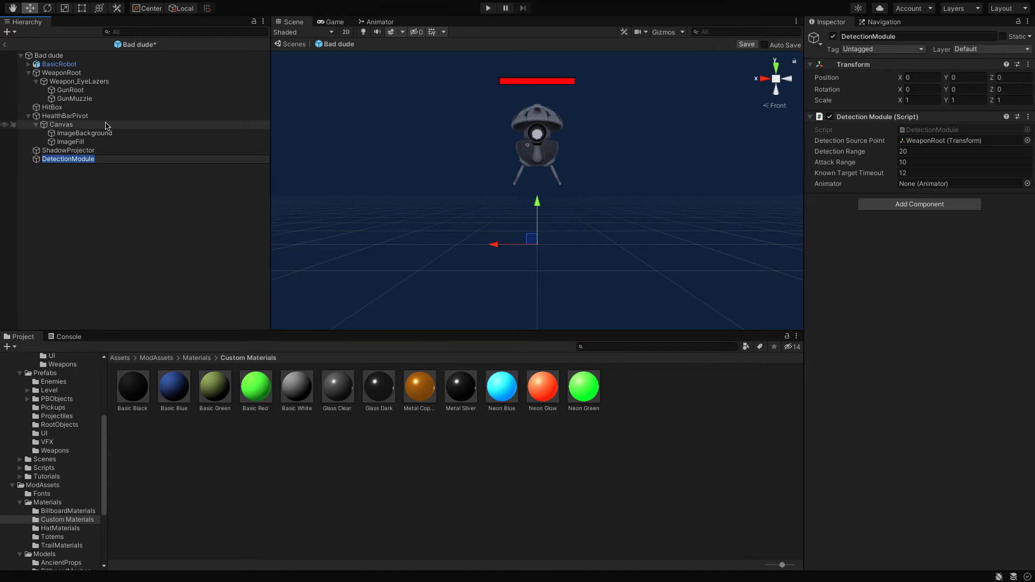
{"action": "left_click", "coordinate": [70, 142]}
{"action": "left_click", "coordinate": [68, 160]}
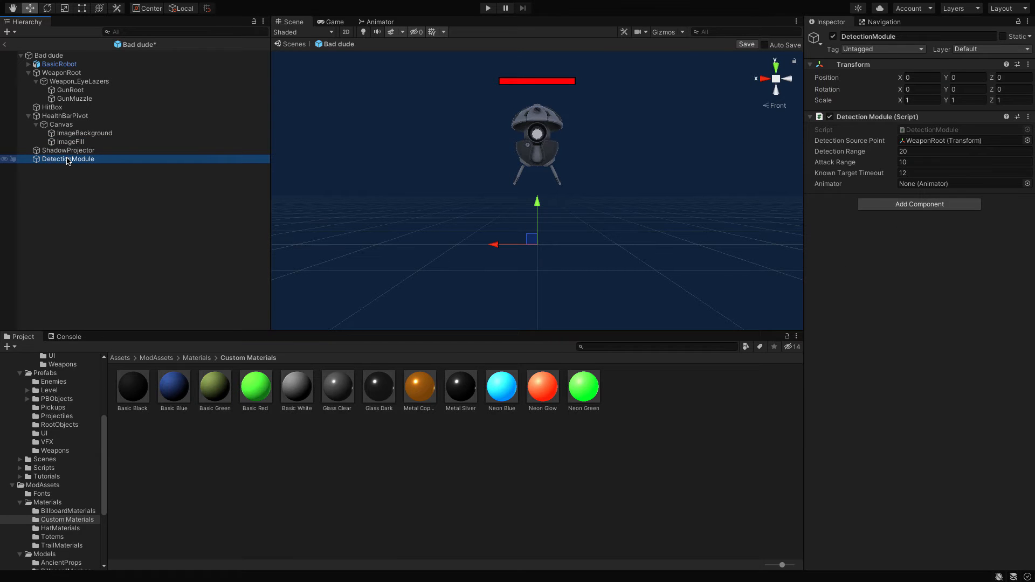
{"action": "left_click", "coordinate": [910, 152]}
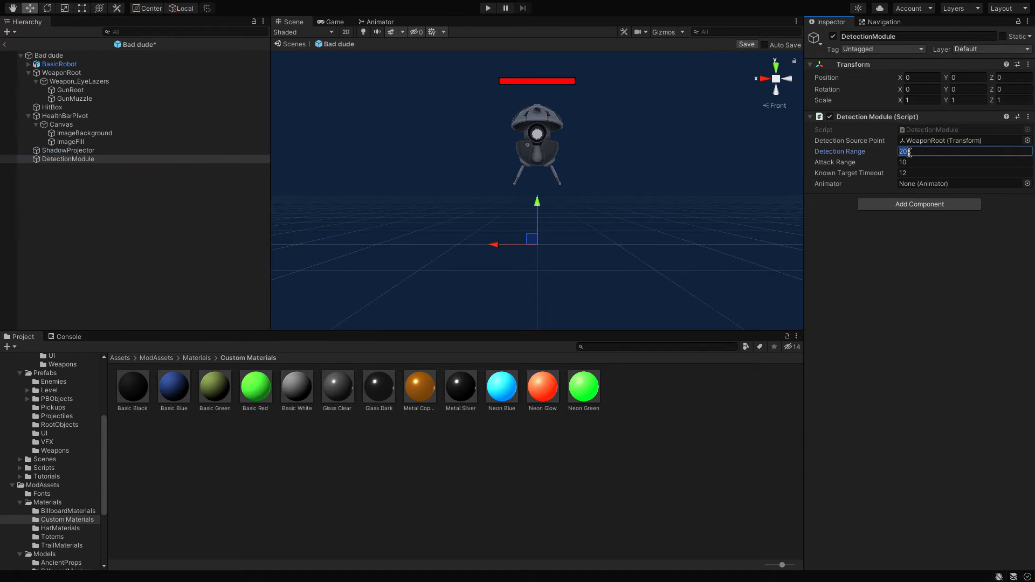
{"action": "type", "text": "5"}
{"action": "left_click", "coordinate": [914, 161]}
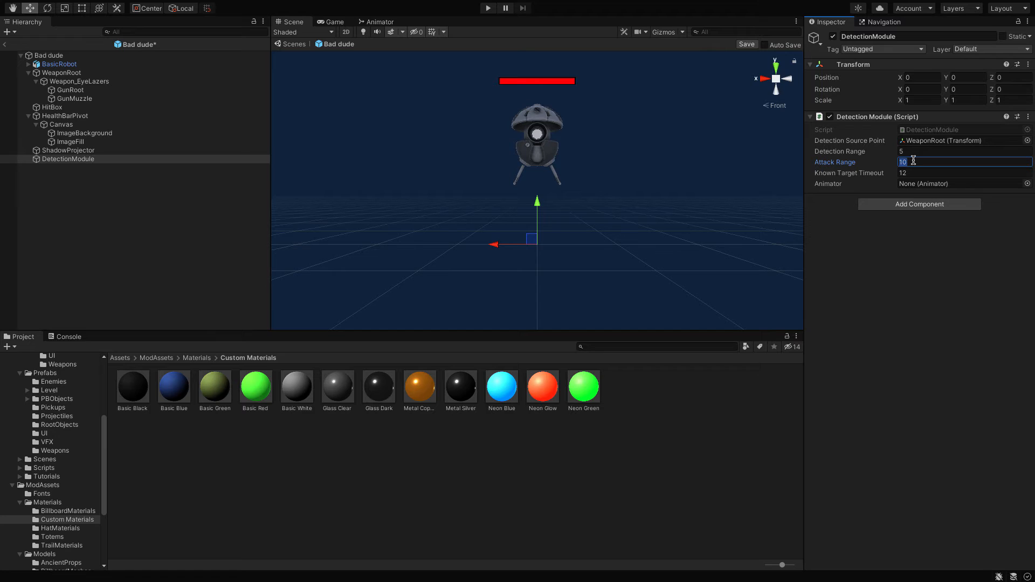
{"action": "type", "text": "3"}
{"action": "left_click", "coordinate": [906, 243]}
- Try to apply the Neon Green material to the robot's eye in the Scene view
{"action": "left_click_drag", "start_coordinate": [585, 388], "coordinate": [537, 136]}
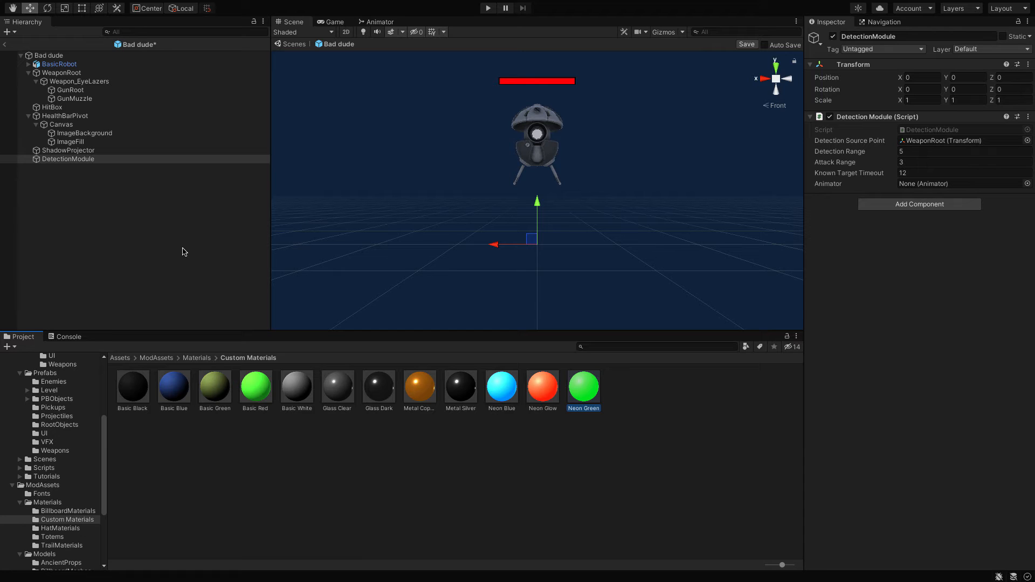
- Set the Delay Between Shots of Weapon_EyeLazers to 2
{"action": "left_click", "coordinate": [69, 84]}
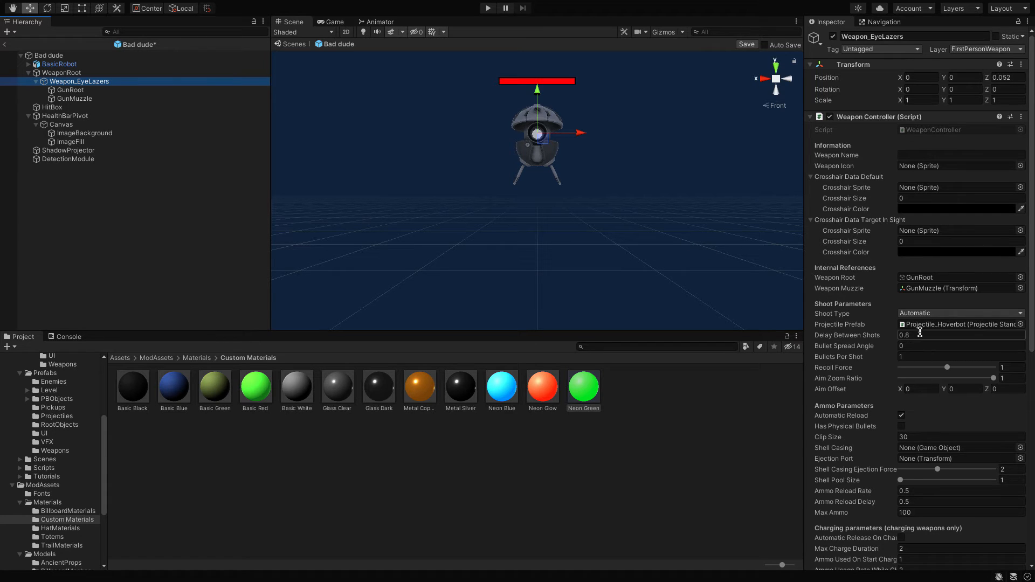
{"action": "left_click", "coordinate": [920, 333]}
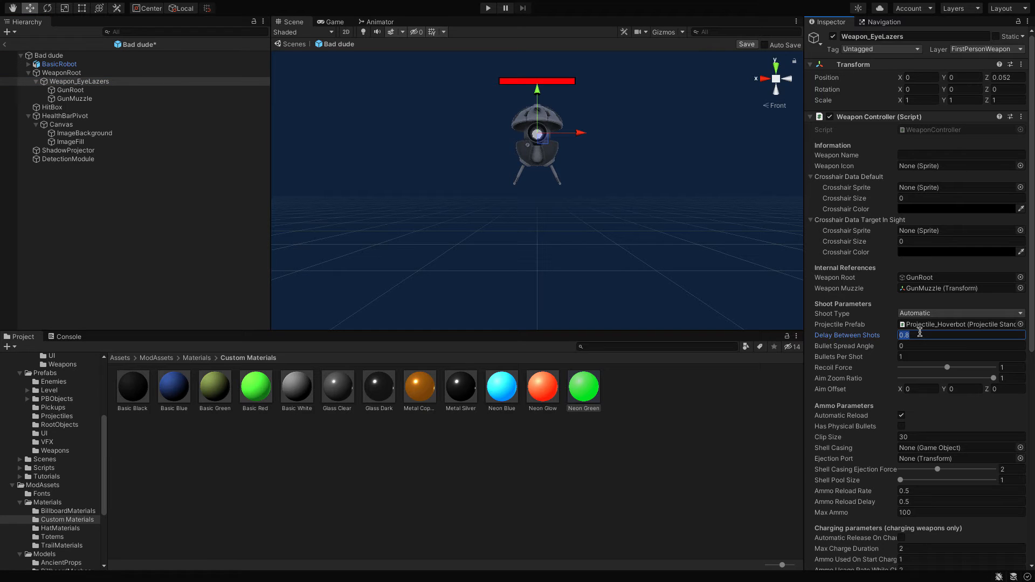
{"action": "type", "text": "2"}
- Open the Projectile_Hoverbot prefab referenced by Weapon_EyeLazers, saving the changes made to the Bad dude prefab
{"action": "scroll", "coordinate": [917, 344], "scroll_direction": "down", "scroll_amount": 4}
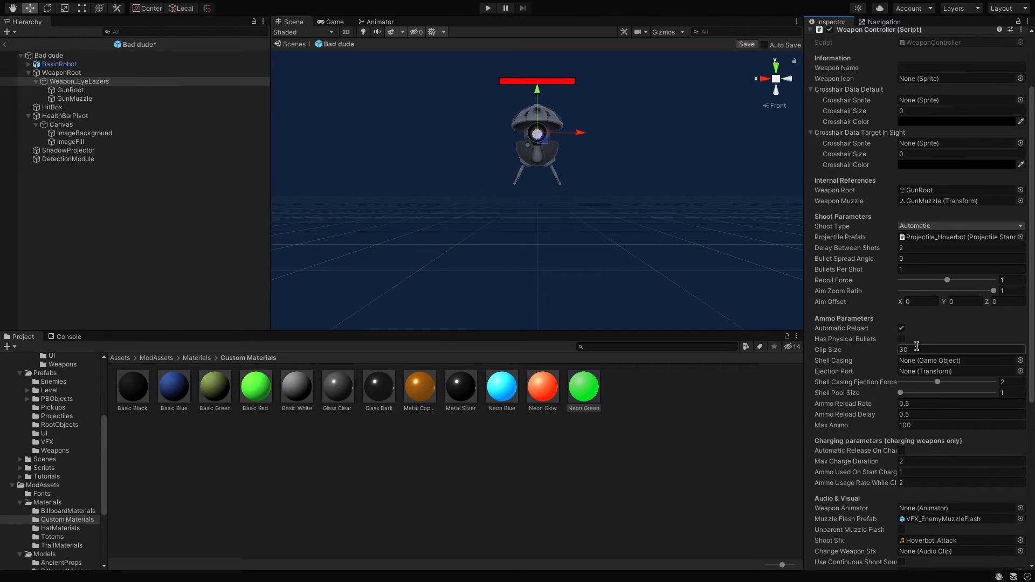
{"action": "scroll", "coordinate": [917, 345], "scroll_direction": "down", "scroll_amount": 4}
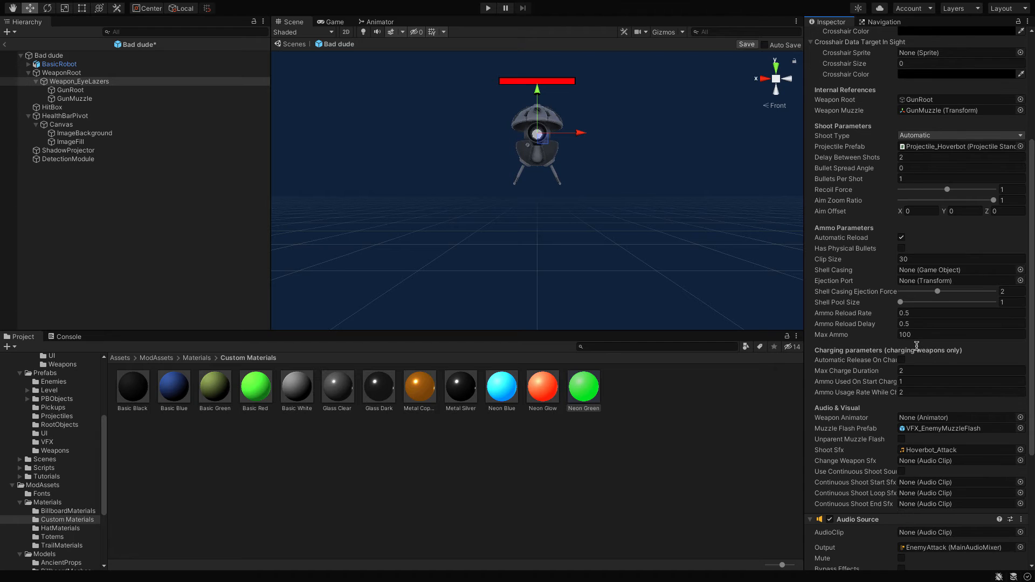
{"action": "scroll", "coordinate": [873, 305], "scroll_direction": "down", "scroll_amount": 1}
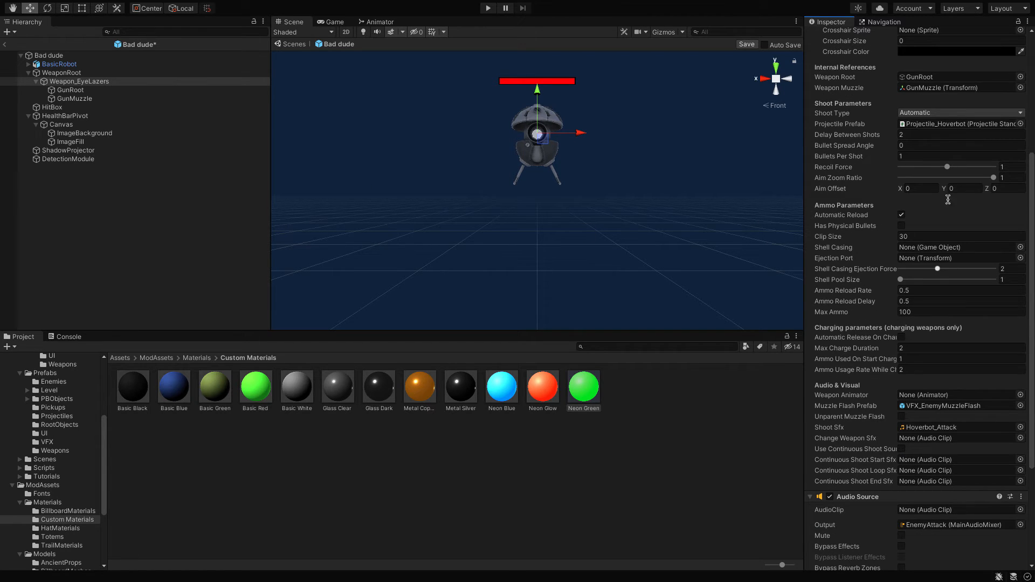
{"action": "double_click", "coordinate": [955, 124]}
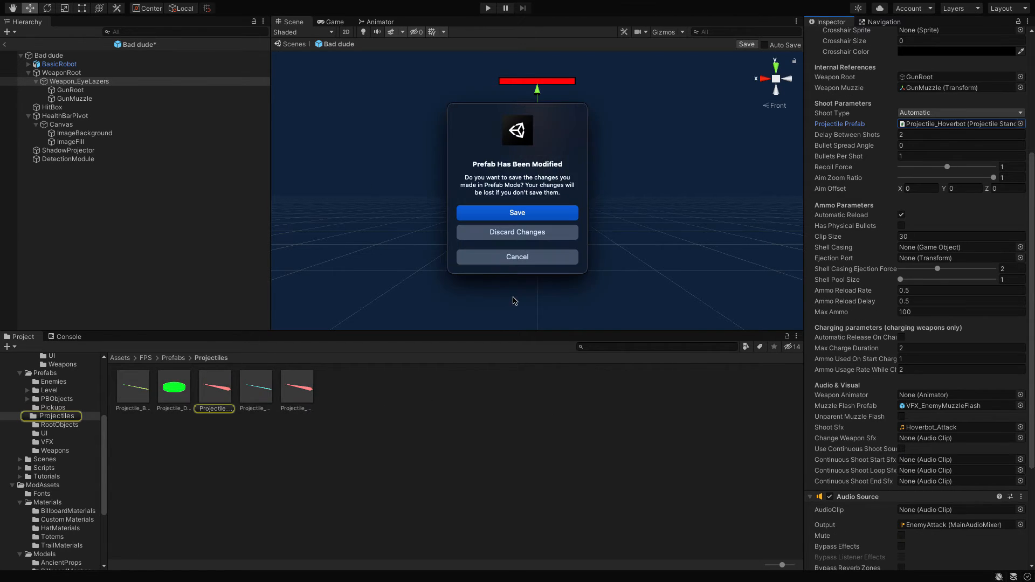
{"action": "left_click", "coordinate": [517, 213]}
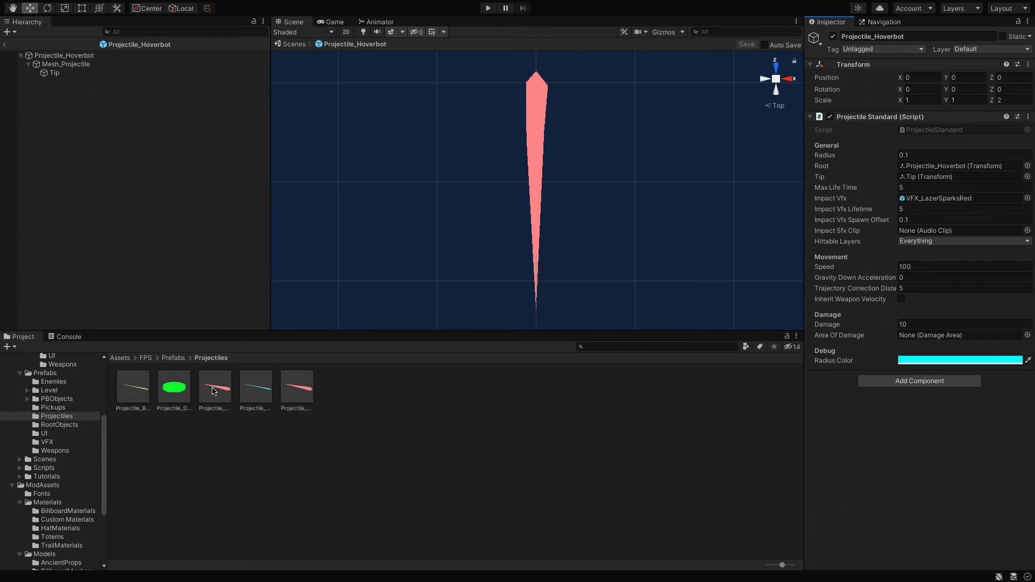
- Duplicate the Projectile_Hoverbot prefab in the Projectiles folder and select the copy
{"action": "left_click", "coordinate": [214, 391]}
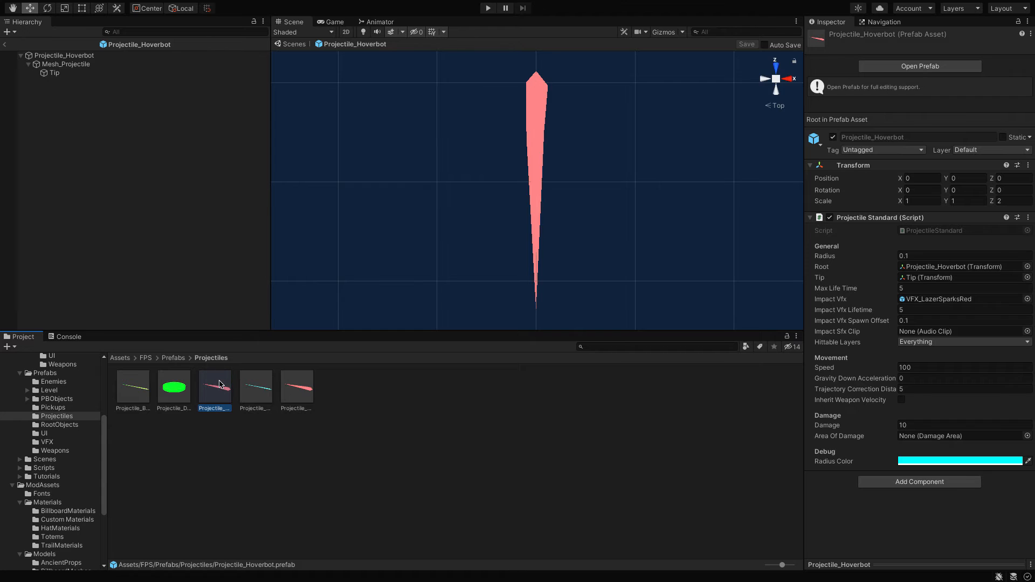
{"action": "right_click", "coordinate": [205, 412]}
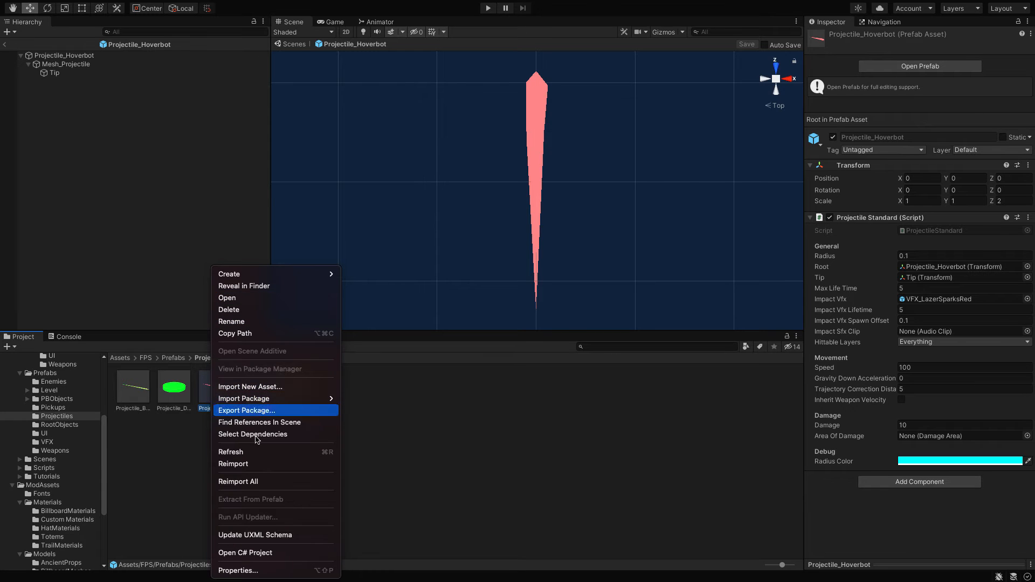
{"action": "left_click", "coordinate": [215, 394]}
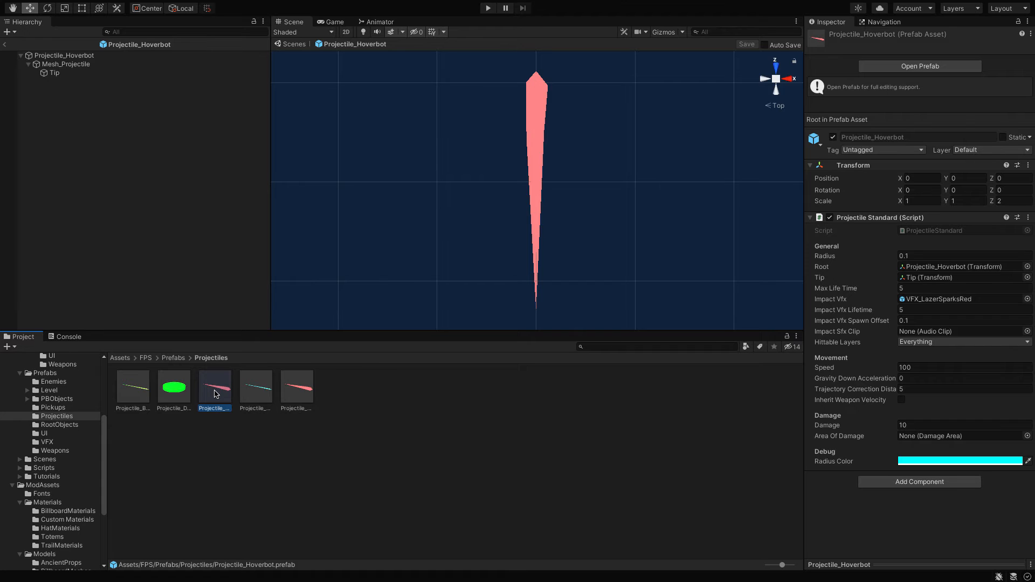
{"action": "key", "text": "ctrl+d"}
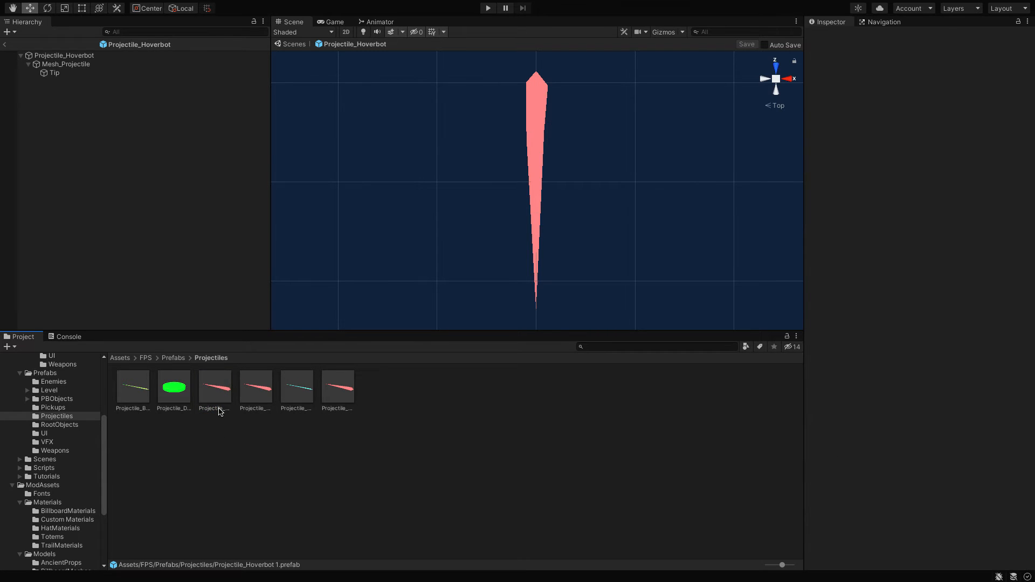
{"action": "left_click", "coordinate": [219, 410]}
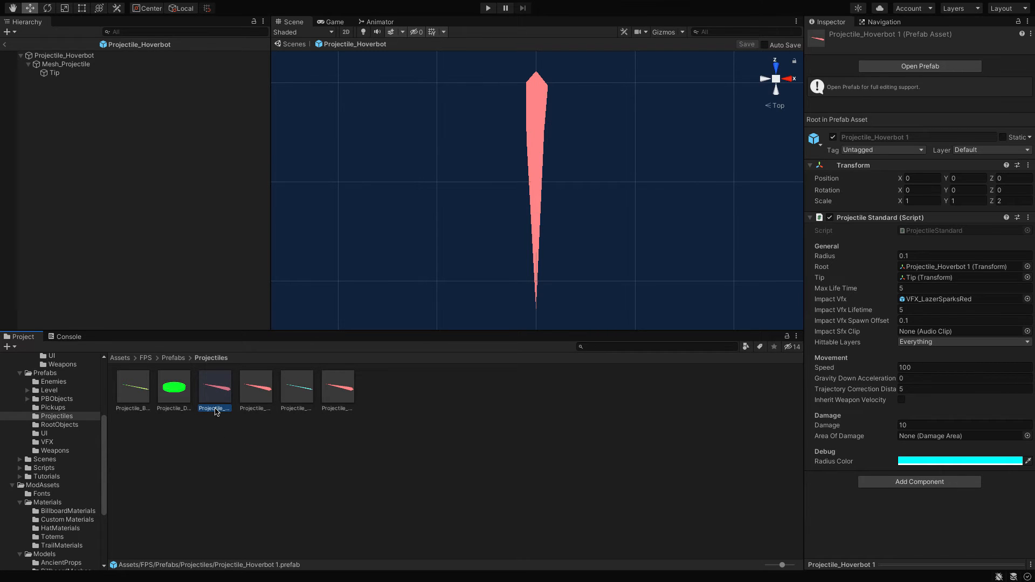
- Rename the duplicated Projectile_Hoverbot prefab as Big Laser
{"action": "left_click", "coordinate": [216, 410]}
{"action": "type", "text": "Big Laser"}
{"action": "key", "text": "Return"}
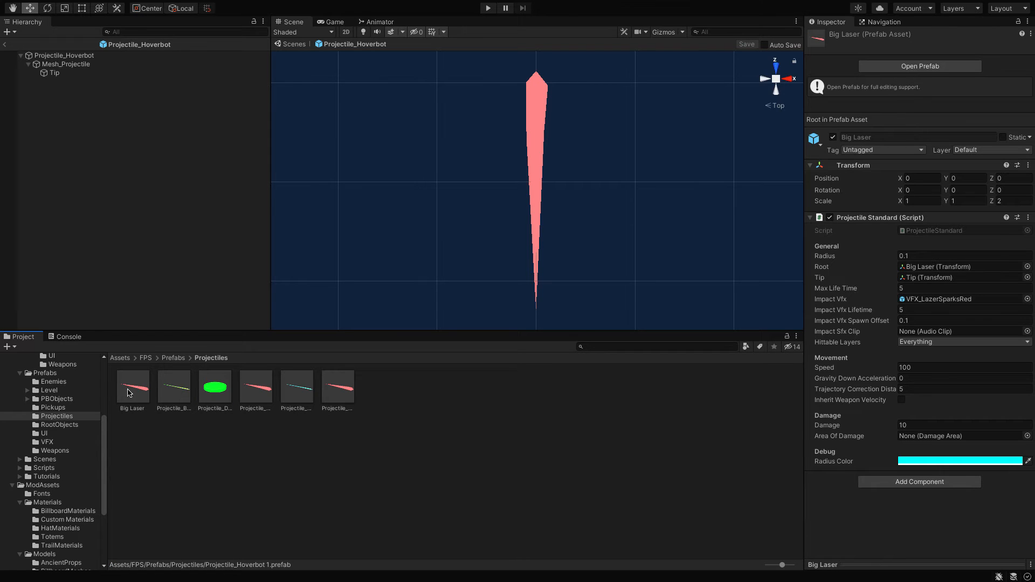
- Set Big Laser's projectile Speed to 20 and its Damage to 100
{"action": "left_click", "coordinate": [901, 286]}
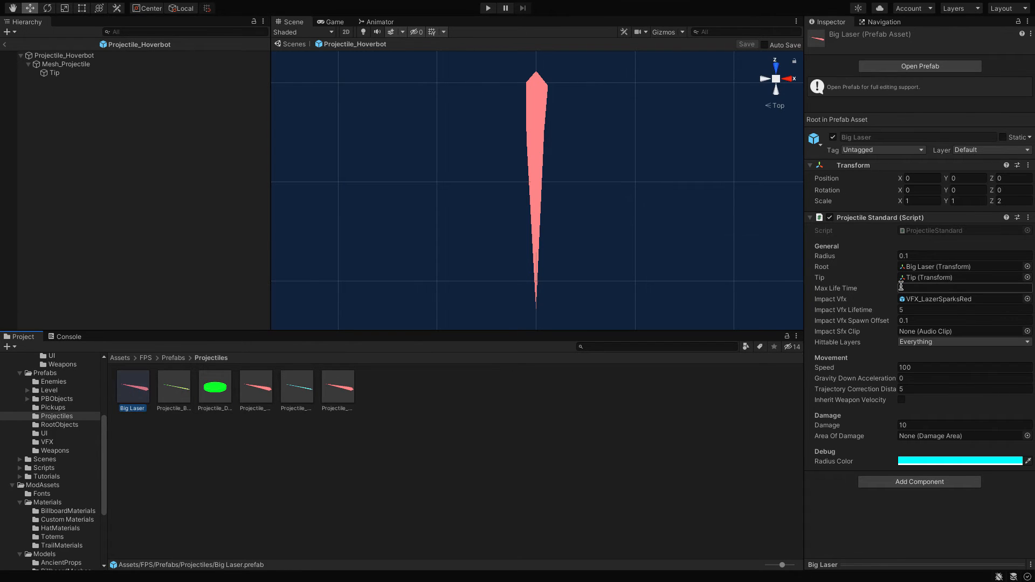
{"action": "left_click", "coordinate": [914, 371]}
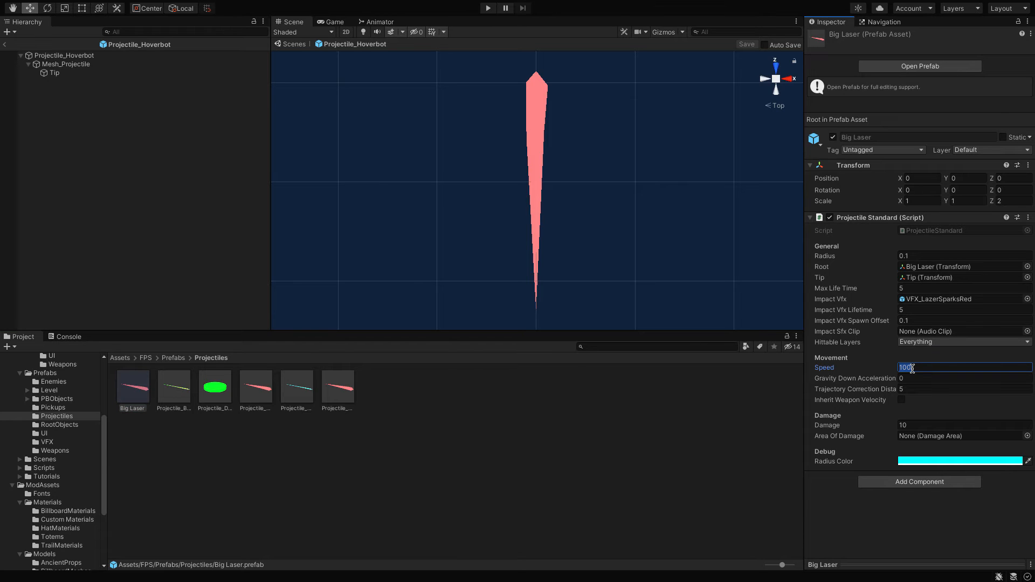
{"action": "type", "text": "20"}
{"action": "left_click", "coordinate": [917, 425]}
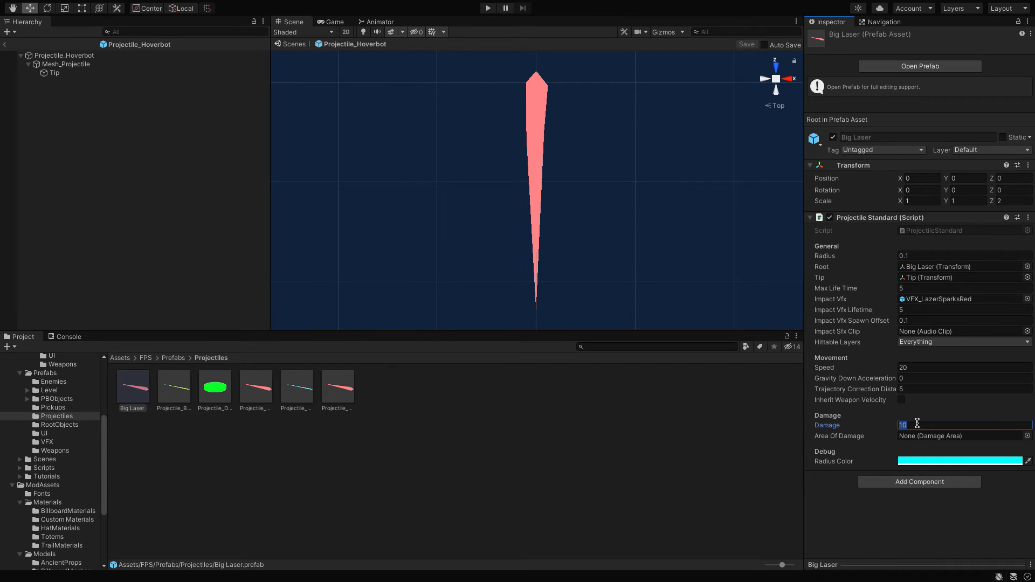
{"action": "type", "text": "100"}
- Change Big Laser's debug Radius Color to dark green, hexadecimal 0A8E07
{"action": "left_click", "coordinate": [919, 462]}
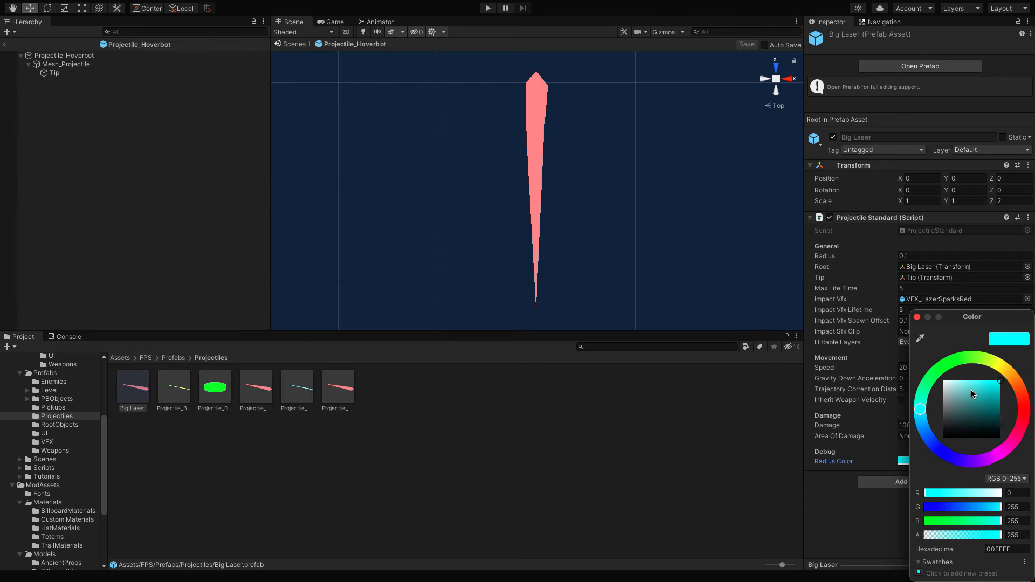
{"action": "left_click", "coordinate": [952, 373]}
{"action": "left_click_drag", "start_coordinate": [958, 390], "coordinate": [998, 408]}
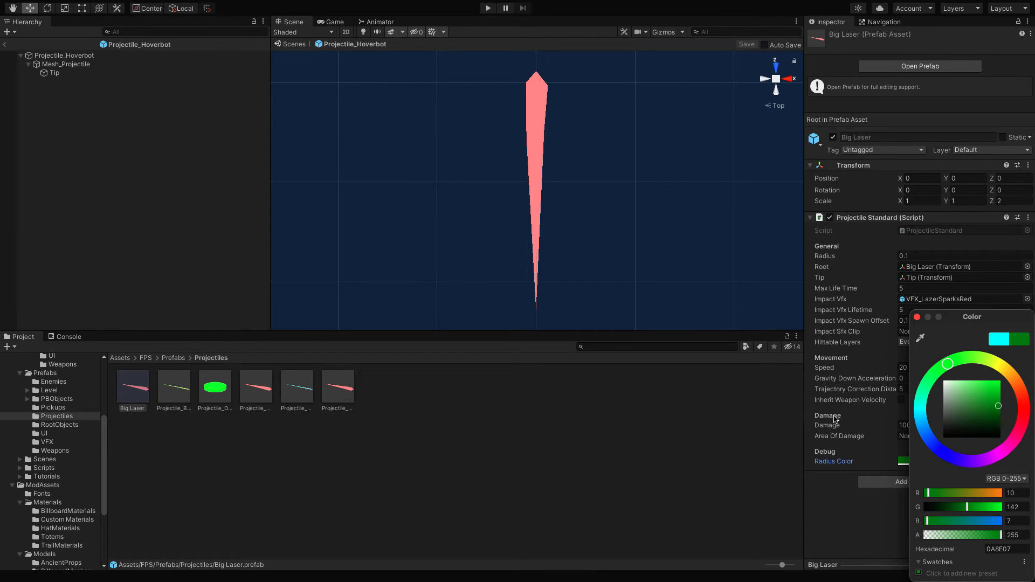
{"action": "left_click", "coordinate": [860, 513]}
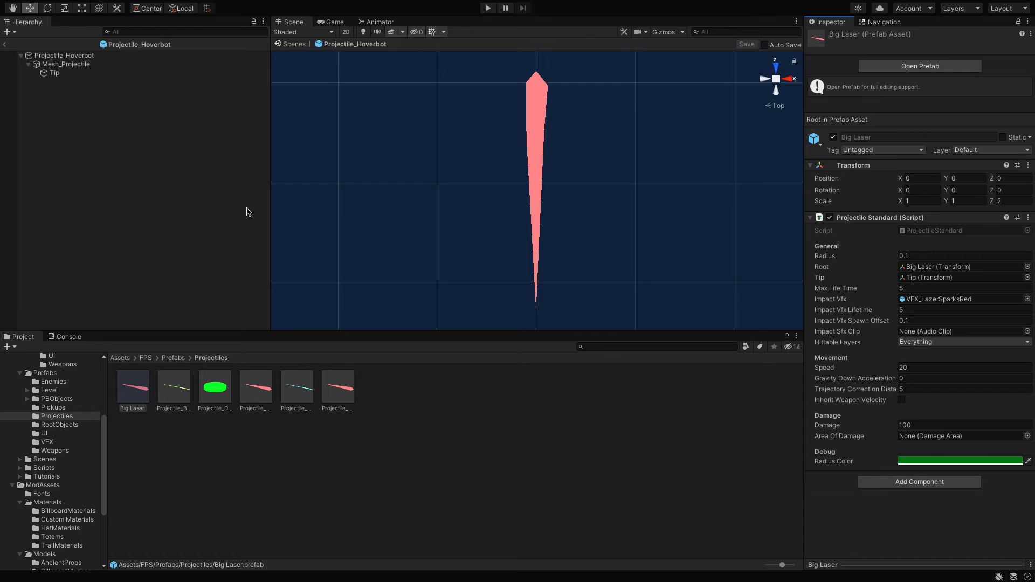
- Apply the Neon Blue custom material to the mesh of the open Projectile_Hoverbot prefab
{"action": "left_click", "coordinate": [67, 523]}
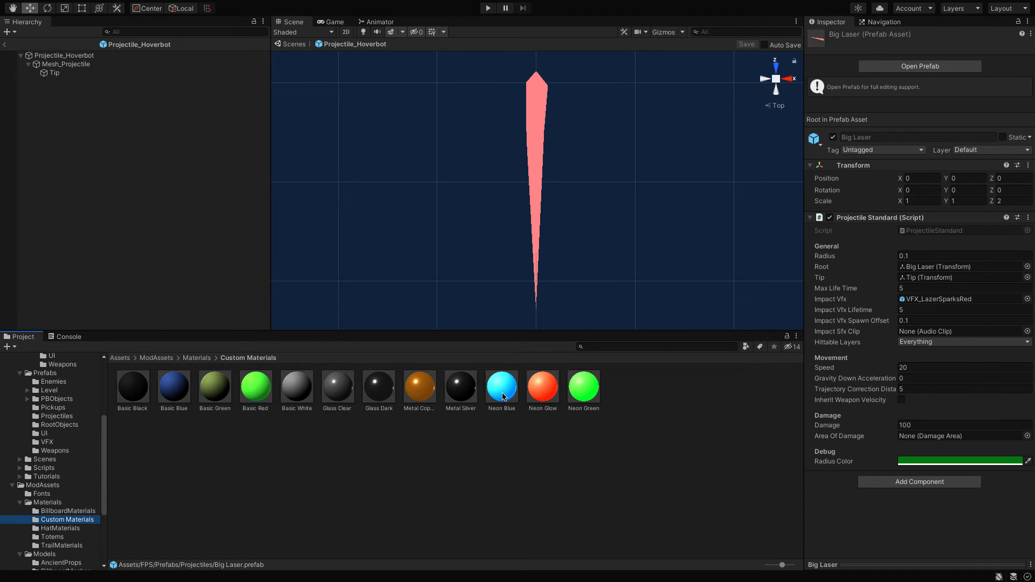
{"action": "left_click_drag", "start_coordinate": [504, 398], "coordinate": [535, 190]}
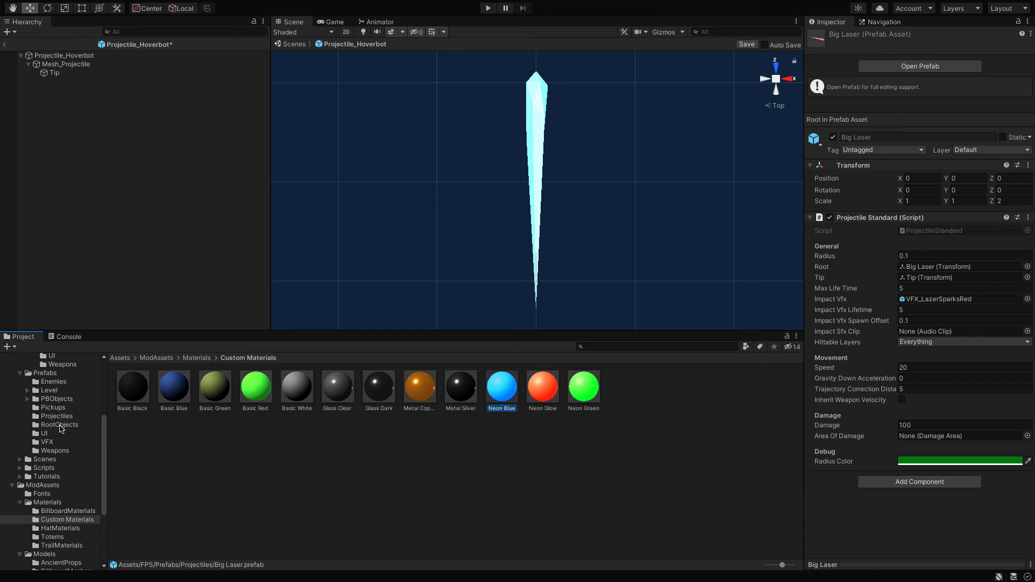
- Open the Bad dude prefab from the Enemies prefab folder, saving the changes made to Projectile_Hoverbot
{"action": "scroll", "coordinate": [60, 429], "scroll_direction": "up", "scroll_amount": 3}
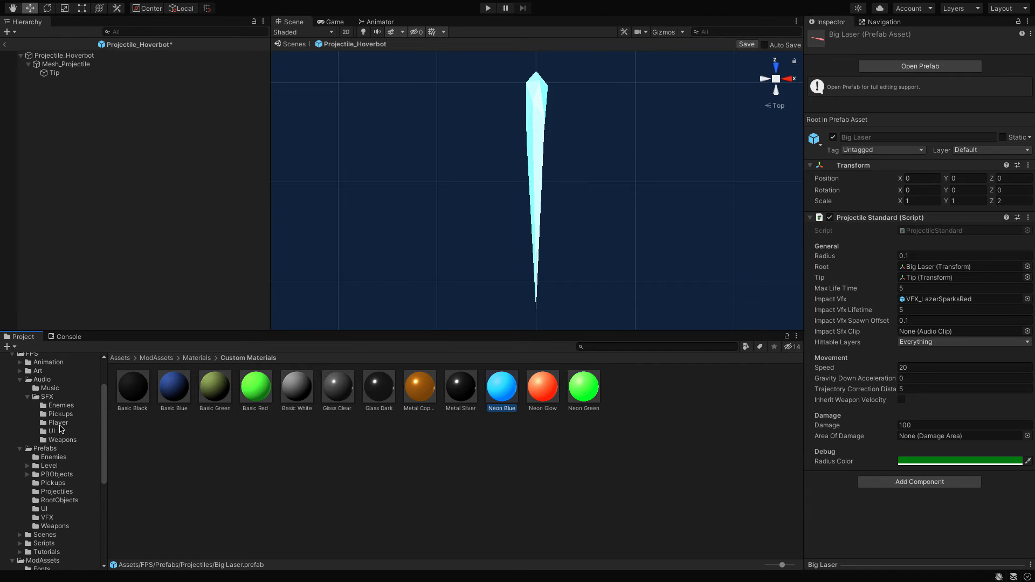
{"action": "left_click", "coordinate": [67, 406]}
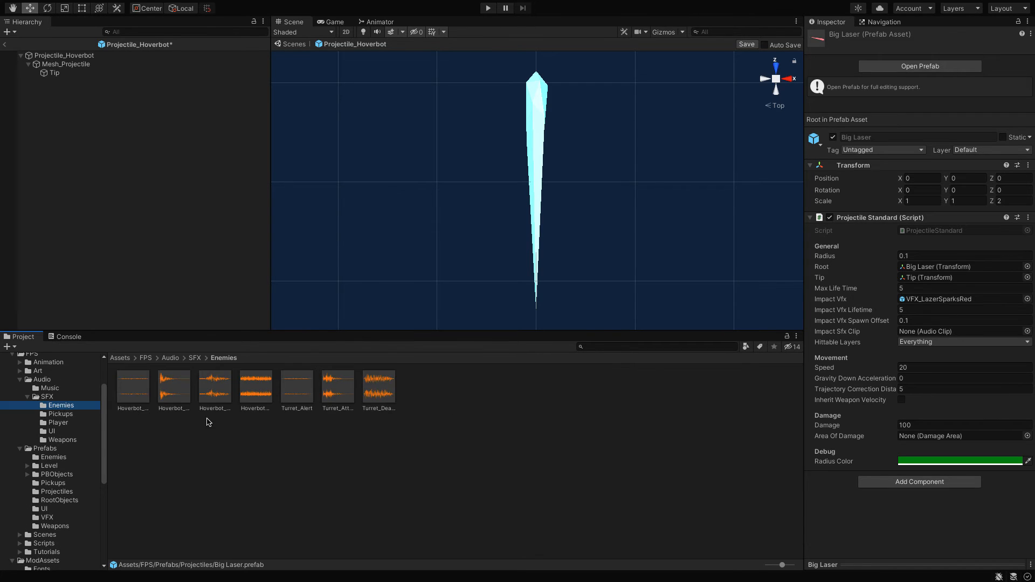
{"action": "left_click", "coordinate": [48, 458]}
{"action": "left_click", "coordinate": [145, 388]}
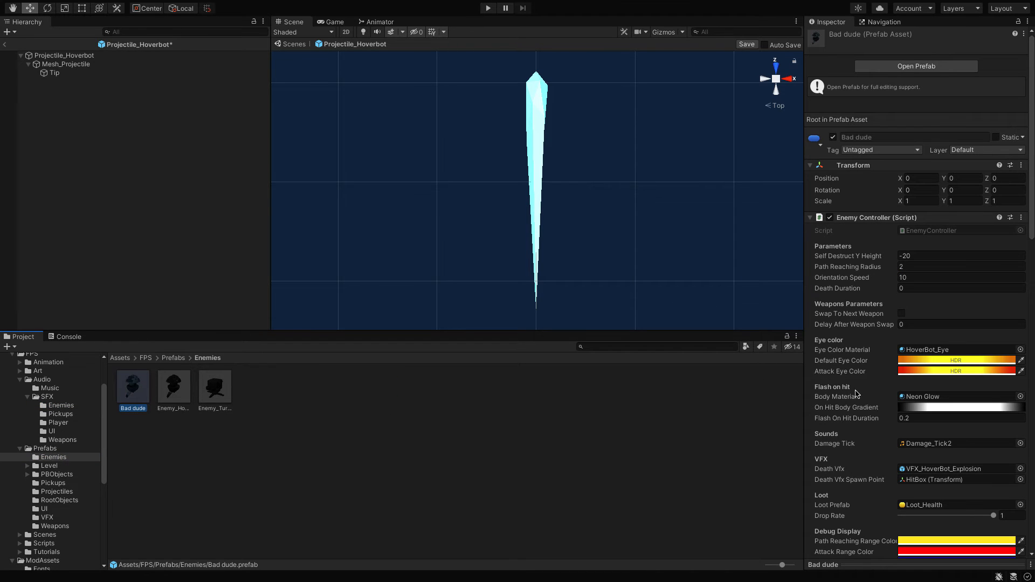
{"action": "scroll", "coordinate": [925, 362], "scroll_direction": "down", "scroll_amount": 1}
{"action": "scroll", "coordinate": [925, 363], "scroll_direction": "down", "scroll_amount": 1}
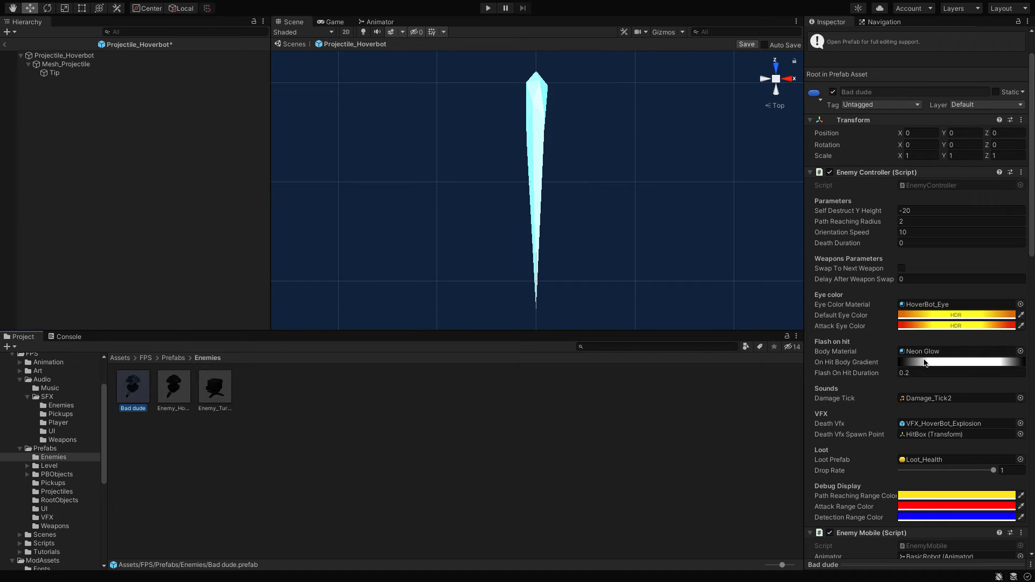
{"action": "scroll", "coordinate": [925, 363], "scroll_direction": "down", "scroll_amount": 8}
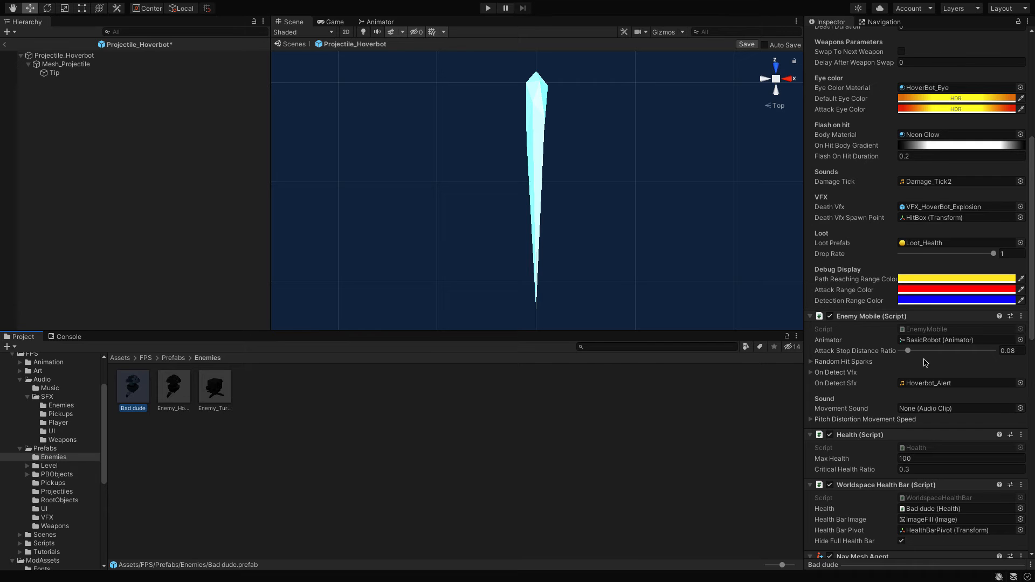
{"action": "scroll", "coordinate": [926, 362], "scroll_direction": "down", "scroll_amount": 3}
{"action": "double_click", "coordinate": [136, 396]}
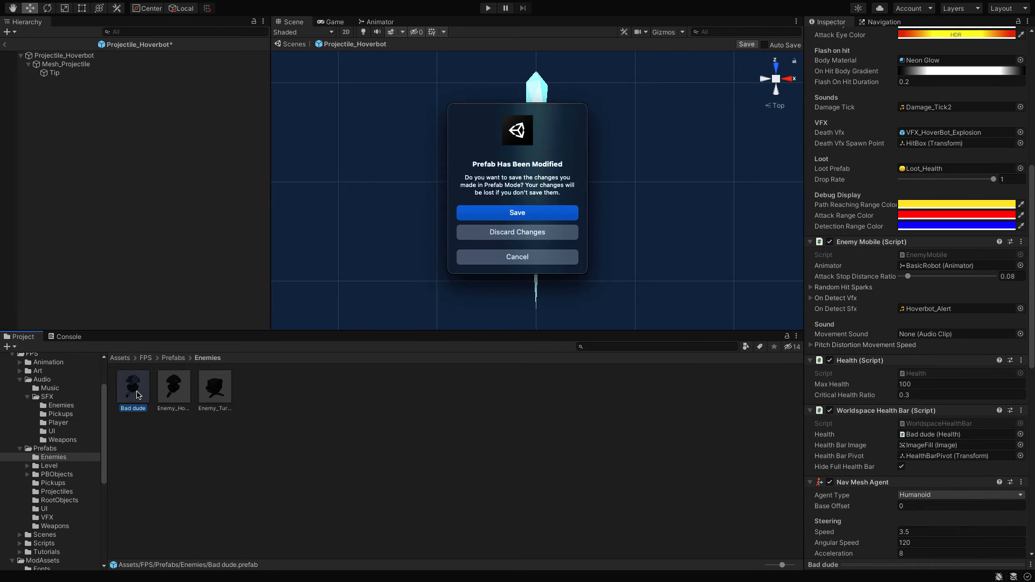
{"action": "key", "text": "Return"}
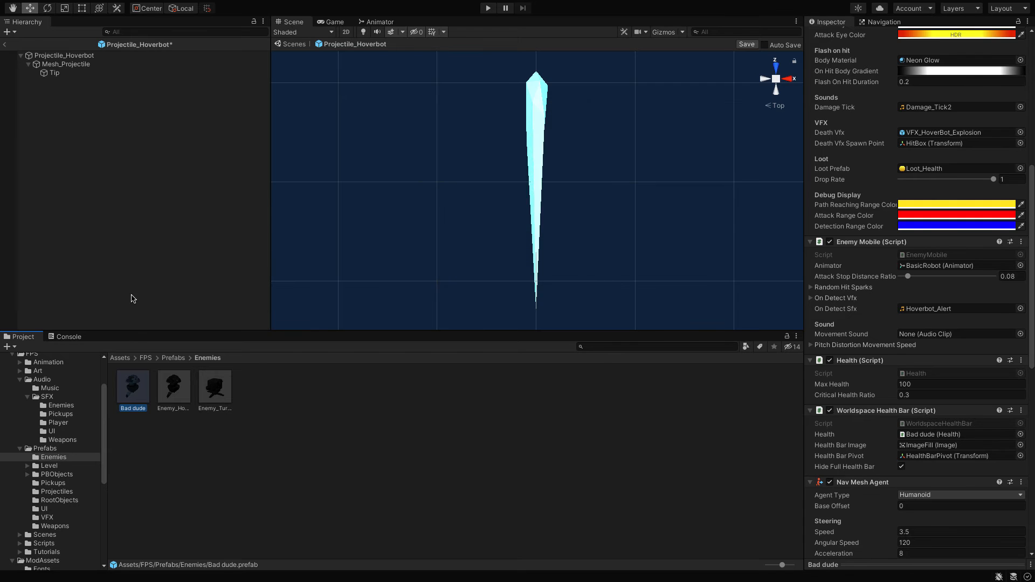
- Select Weapon_EyeLazers in the Bad dude prefab and lock the Inspector on it
{"action": "left_click", "coordinate": [74, 82]}
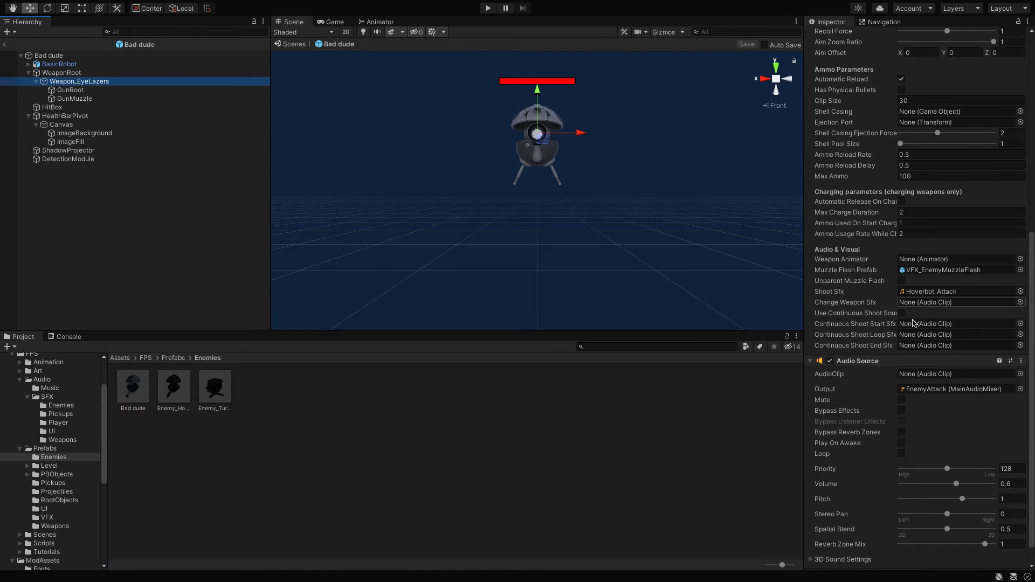
{"action": "scroll", "coordinate": [910, 327], "scroll_direction": "up", "scroll_amount": 10}
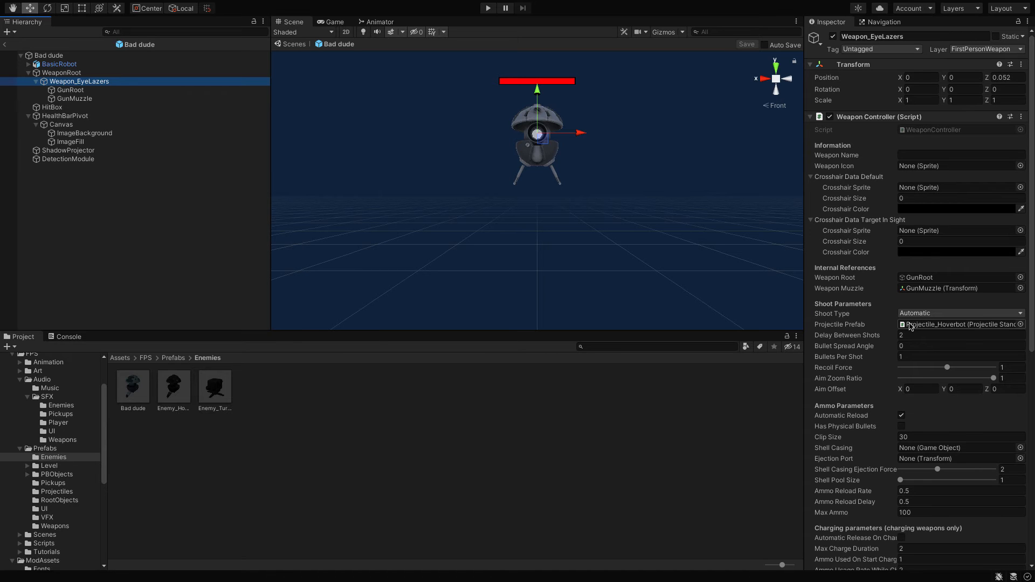
{"action": "left_click", "coordinate": [1021, 325]}
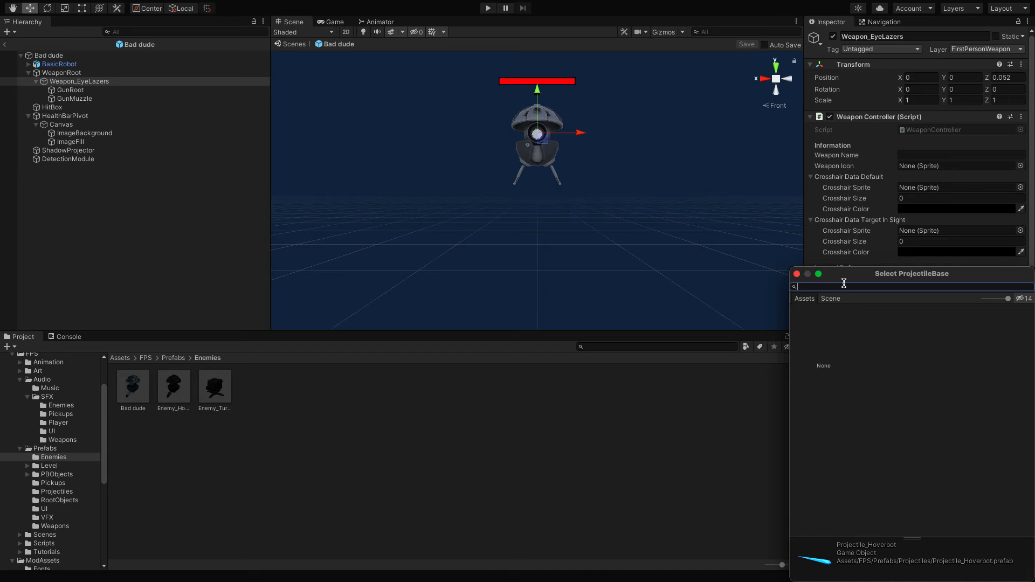
{"action": "left_click", "coordinate": [797, 275]}
{"action": "left_click", "coordinate": [1017, 22]}
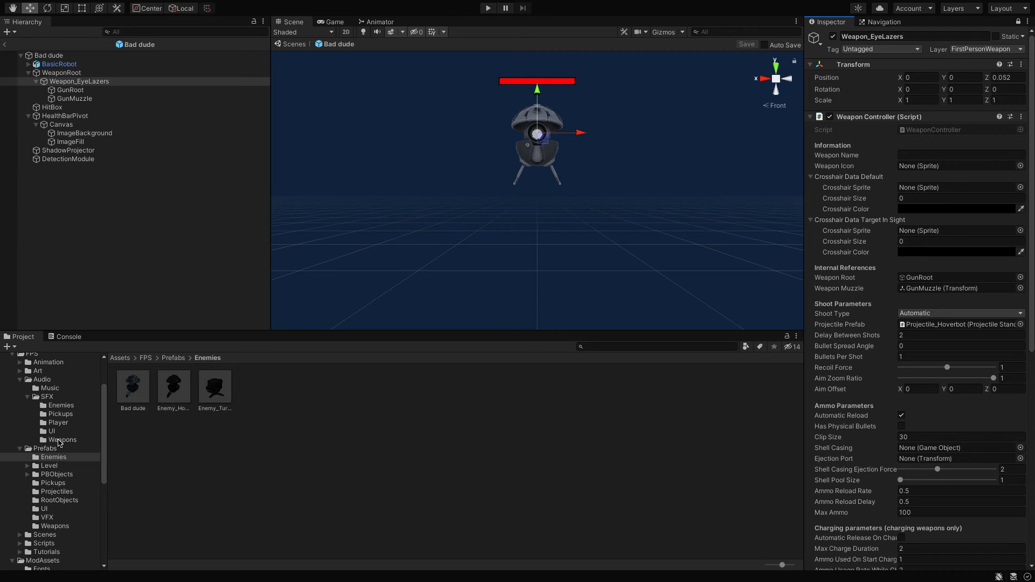
- Assign the Big Laser prefab from the Projectiles folder as the Projectile Prefab of Weapon_EyeLazers
{"action": "left_click", "coordinate": [57, 491]}
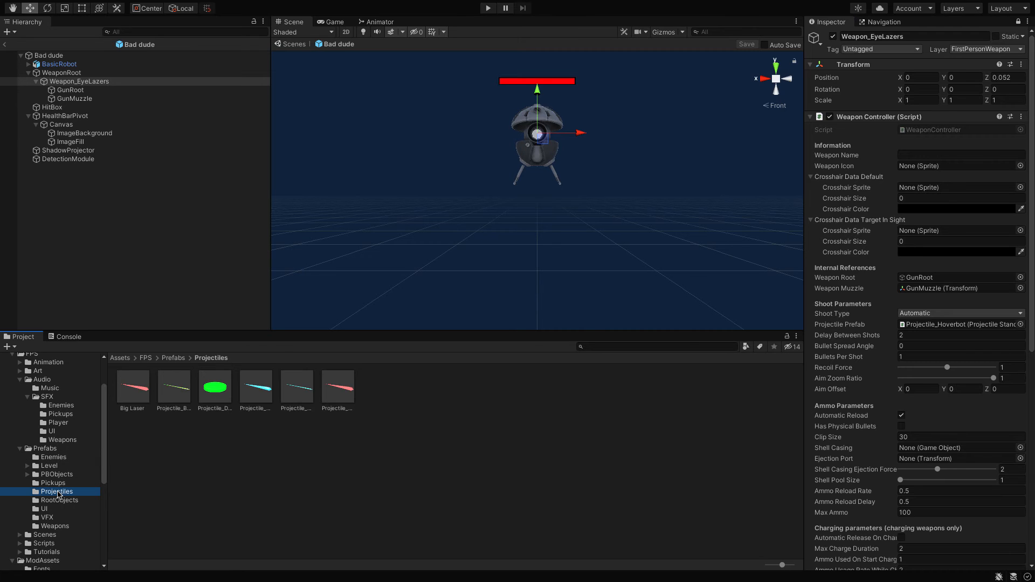
{"action": "left_click", "coordinate": [136, 391]}
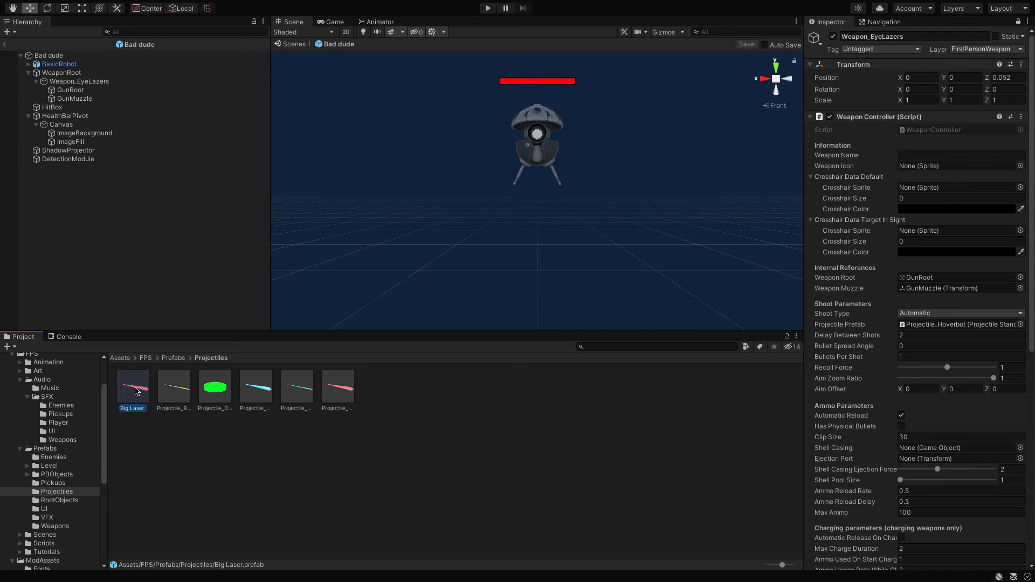
{"action": "left_click_drag", "start_coordinate": [136, 391], "coordinate": [954, 327]}
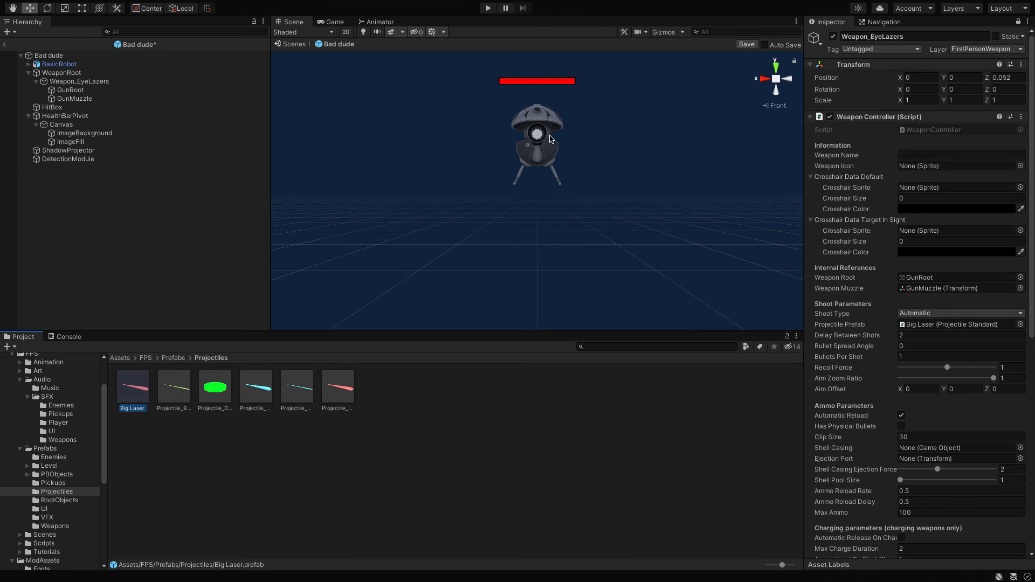
- Select Weapon_EyeLazers in the Bad dude prefab and examine its weapon, audio and visual settings
{"action": "left_click", "coordinate": [534, 129]}
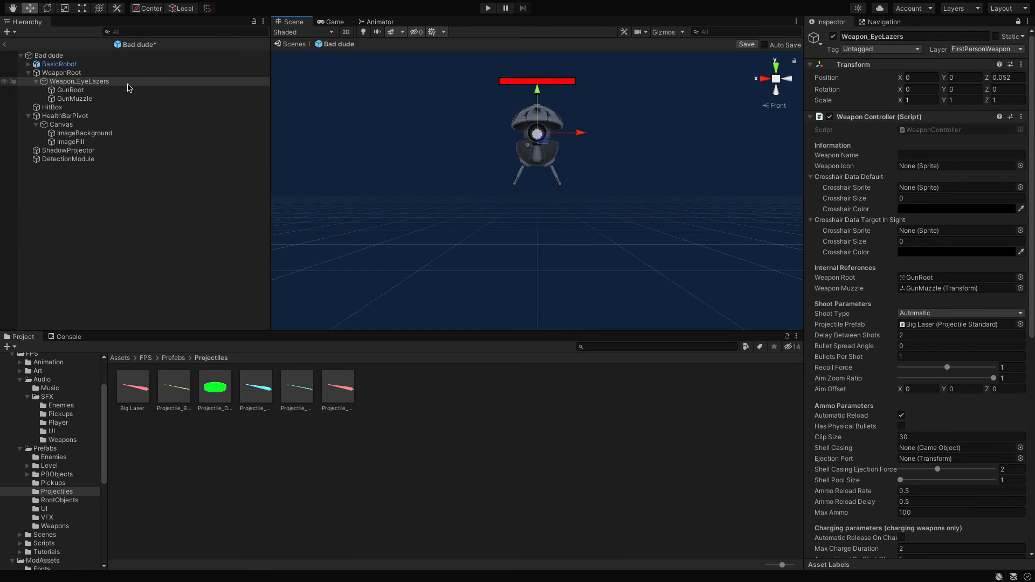
{"action": "left_click", "coordinate": [99, 71]}
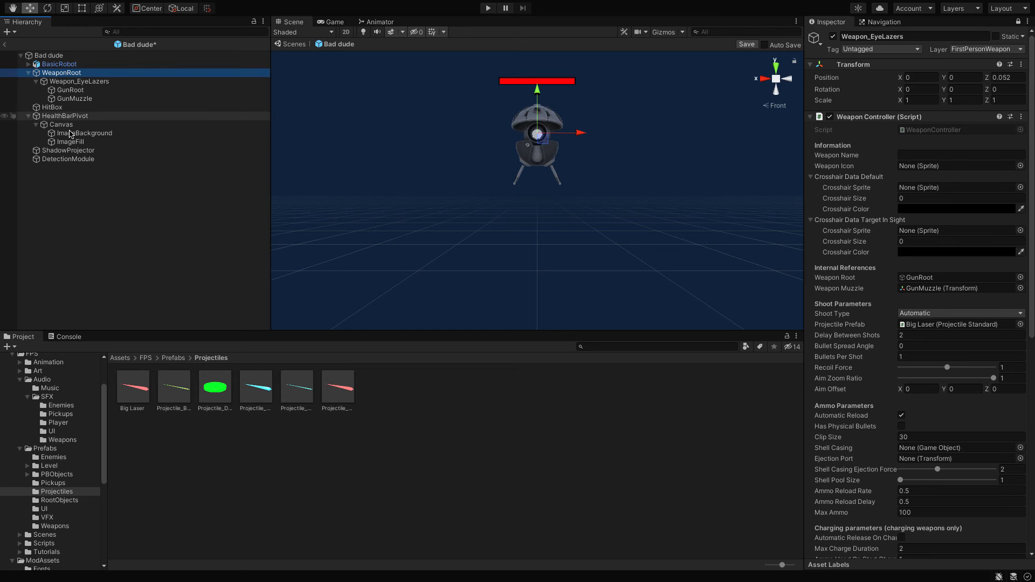
{"action": "left_click", "coordinate": [67, 80]}
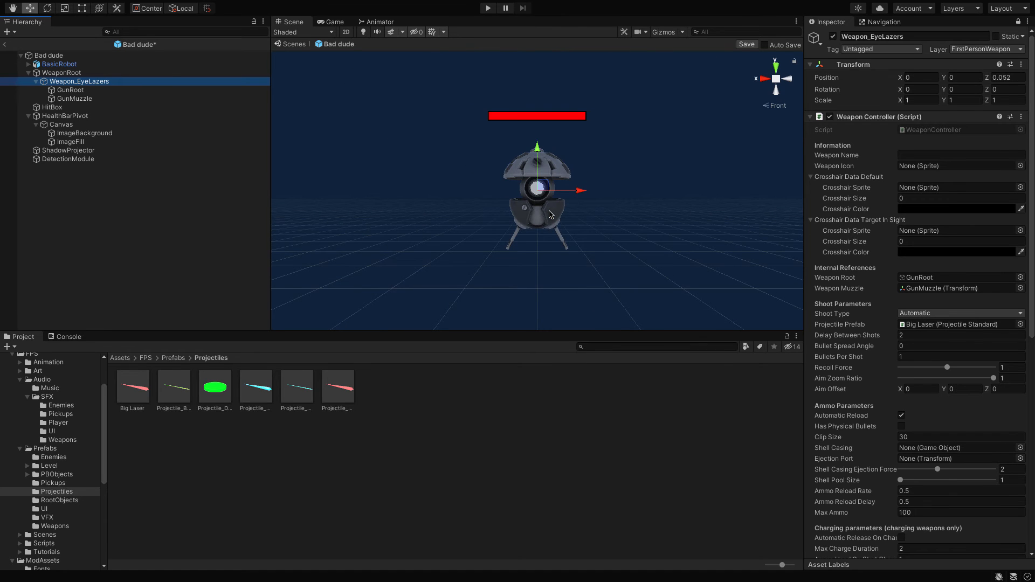
{"action": "scroll", "coordinate": [550, 214], "scroll_direction": "up", "scroll_amount": 3}
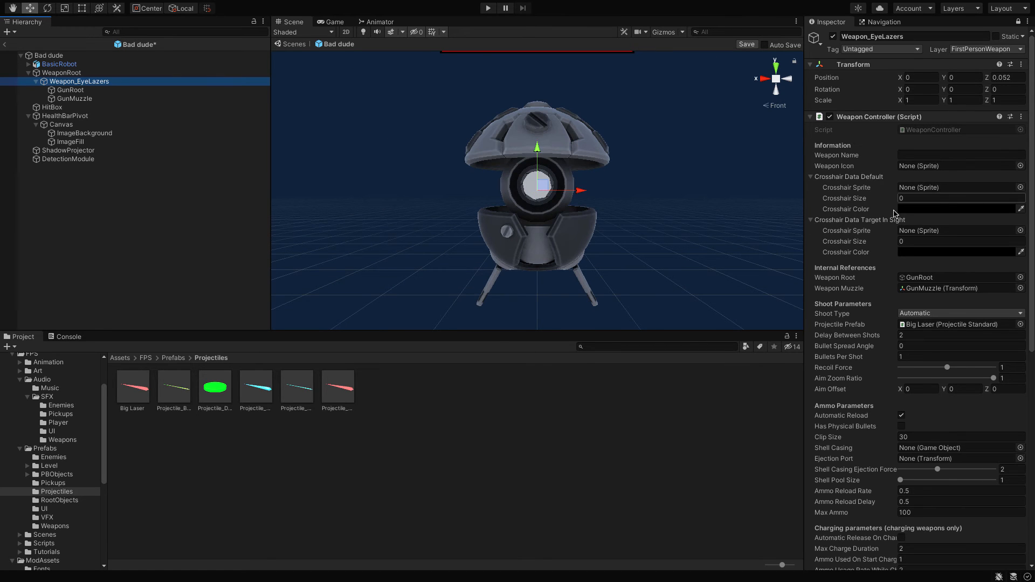
{"action": "scroll", "coordinate": [900, 205], "scroll_direction": "down", "scroll_amount": 12}
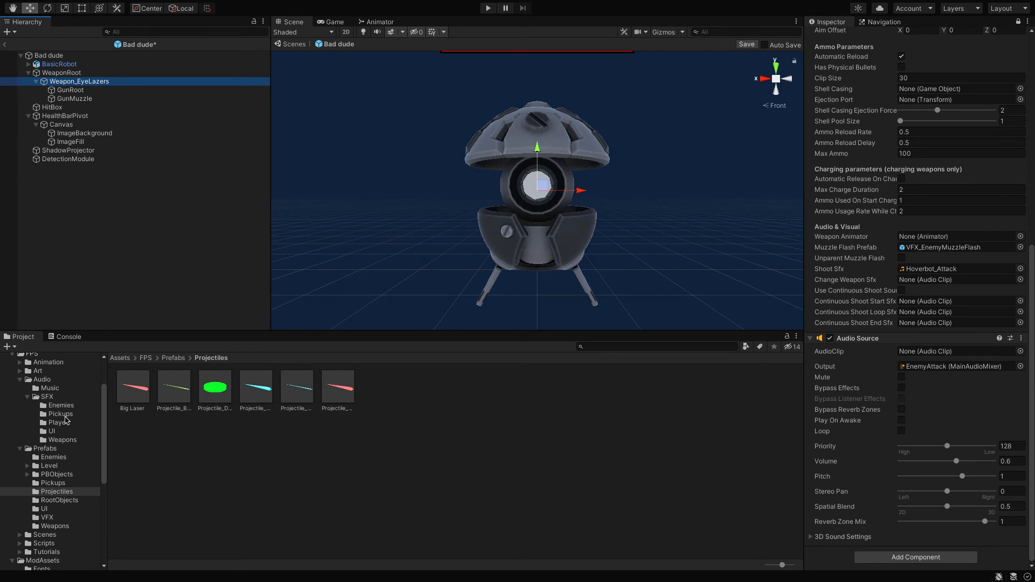
- Try to apply the Basic Red material from the Custom Materials folder to the Bad dude model
{"action": "scroll", "coordinate": [56, 443], "scroll_direction": "up", "scroll_amount": 3}
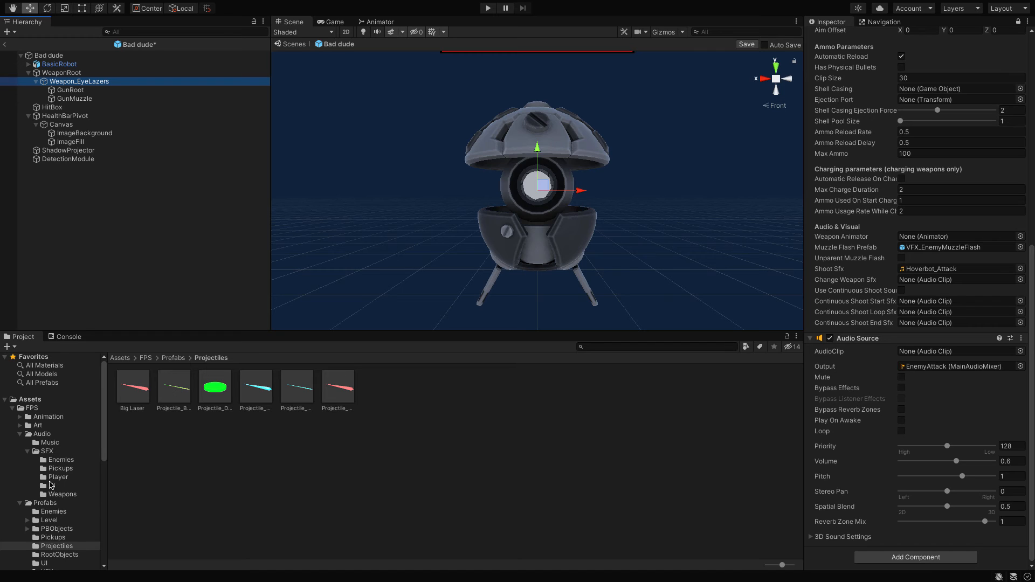
{"action": "scroll", "coordinate": [52, 496], "scroll_direction": "down", "scroll_amount": 1}
{"action": "scroll", "coordinate": [53, 507], "scroll_direction": "down", "scroll_amount": 2}
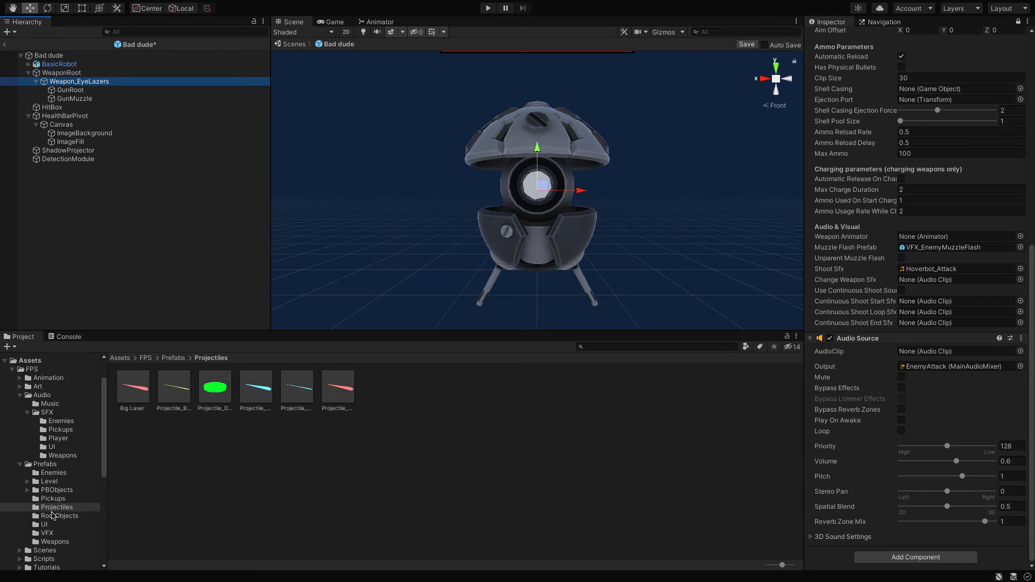
{"action": "scroll", "coordinate": [51, 515], "scroll_direction": "down", "scroll_amount": 2}
{"action": "scroll", "coordinate": [52, 516], "scroll_direction": "down", "scroll_amount": 3}
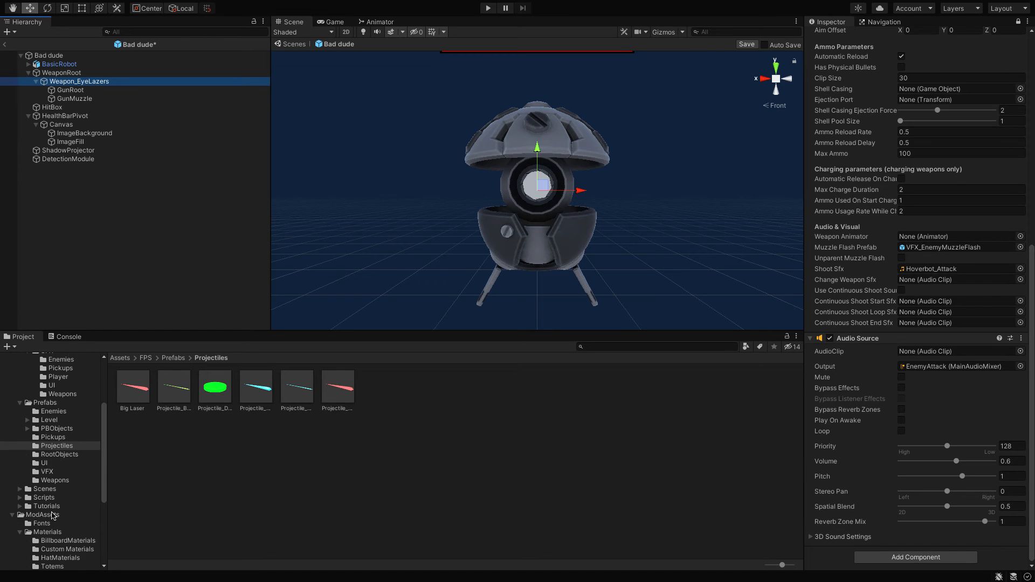
{"action": "scroll", "coordinate": [52, 549], "scroll_direction": "down", "scroll_amount": 1}
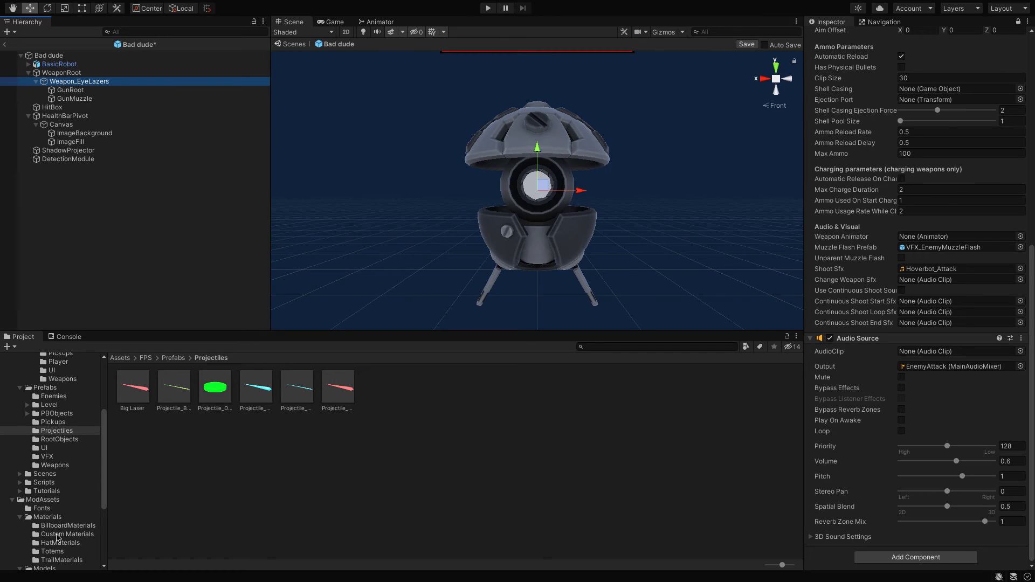
{"action": "left_click", "coordinate": [58, 534]}
{"action": "left_click", "coordinate": [260, 390]}
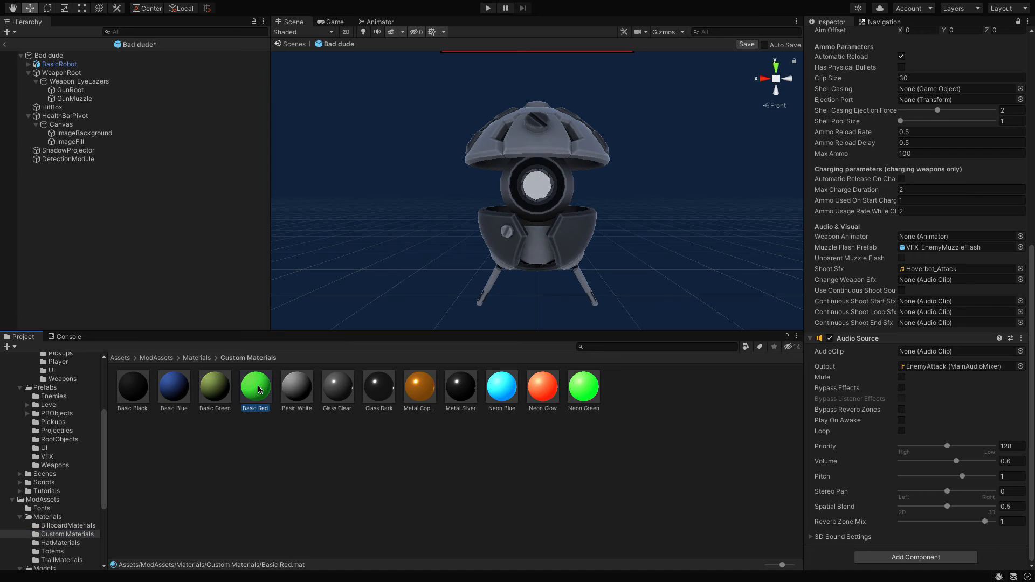
{"action": "left_click_drag", "start_coordinate": [534, 209], "coordinate": [509, 171]}
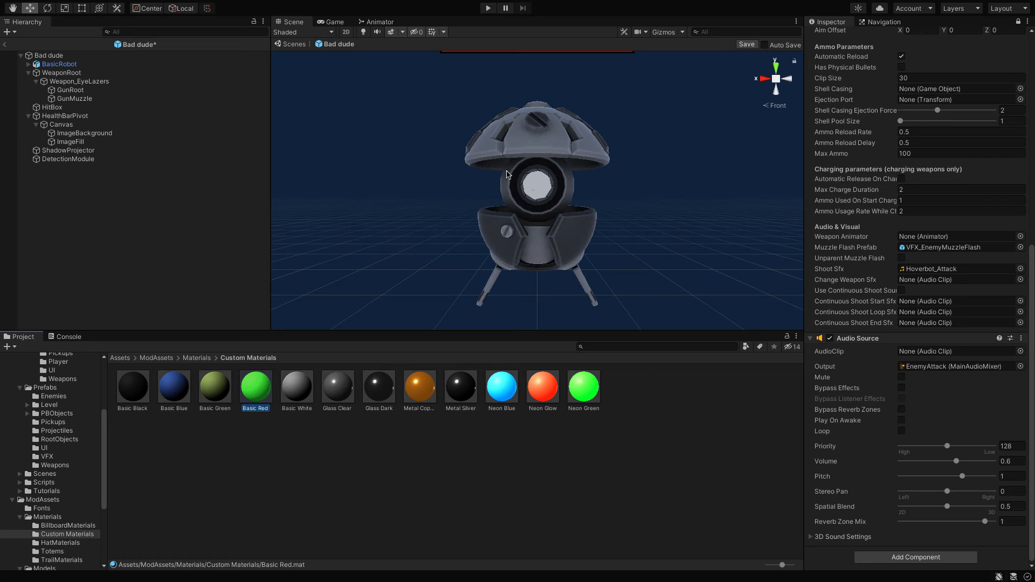
{"action": "left_click", "coordinate": [50, 55]}
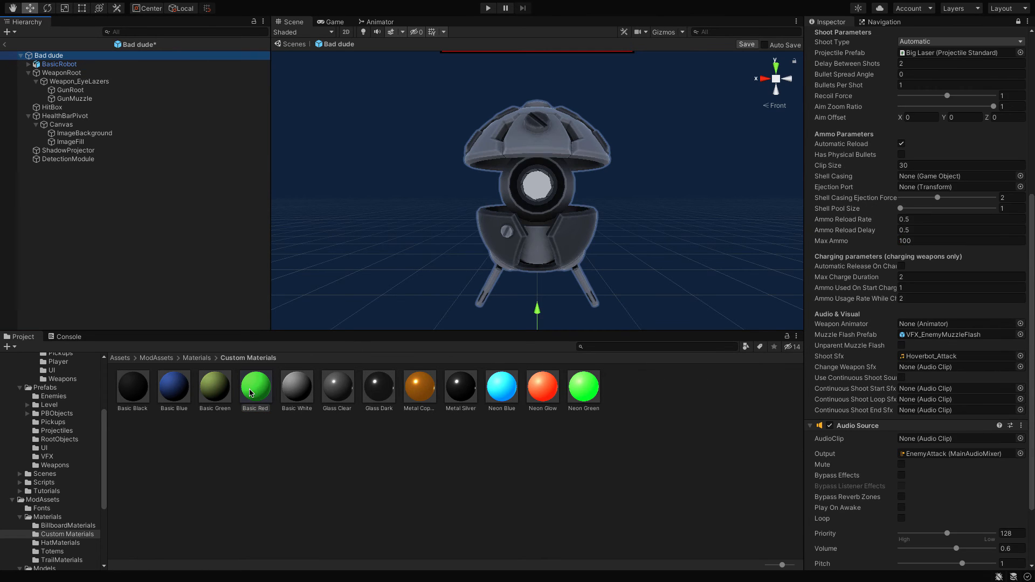
{"action": "left_click_drag", "start_coordinate": [250, 394], "coordinate": [302, 254]}
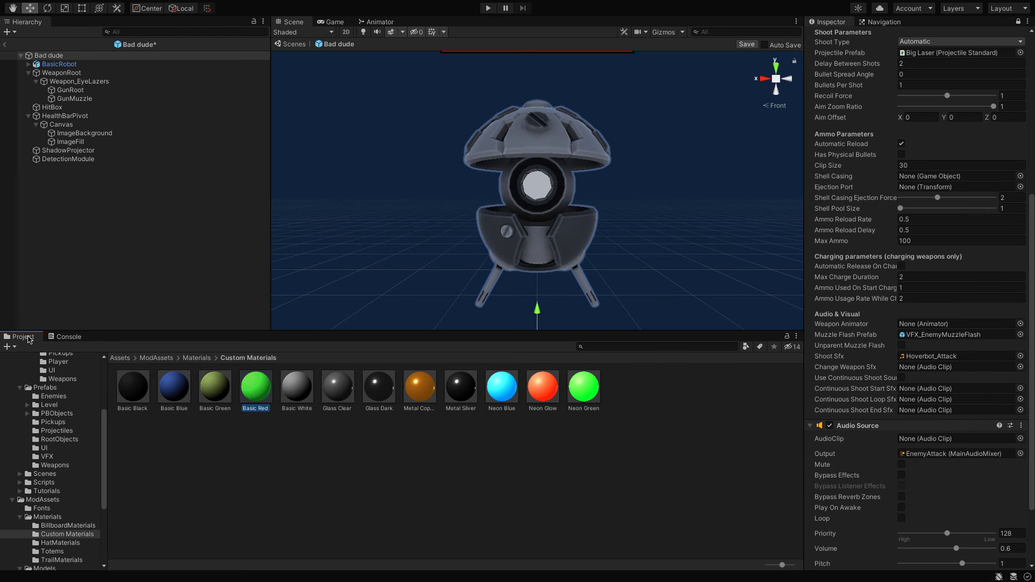
- Save and close the Bad dude prefab, and place an instance of it in MainScene just below the cookie
{"action": "left_click", "coordinate": [6, 48]}
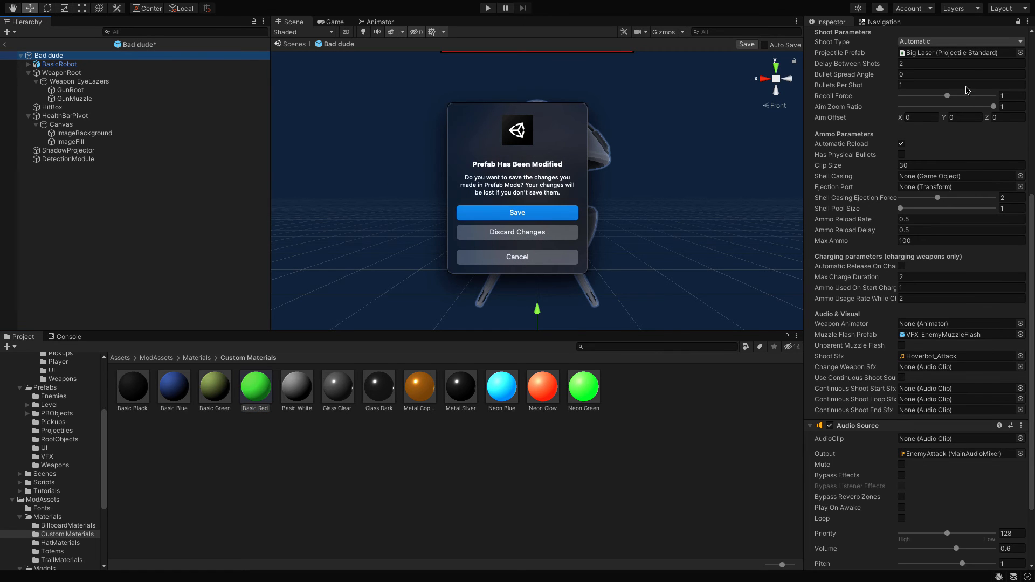
{"action": "key", "text": "Return"}
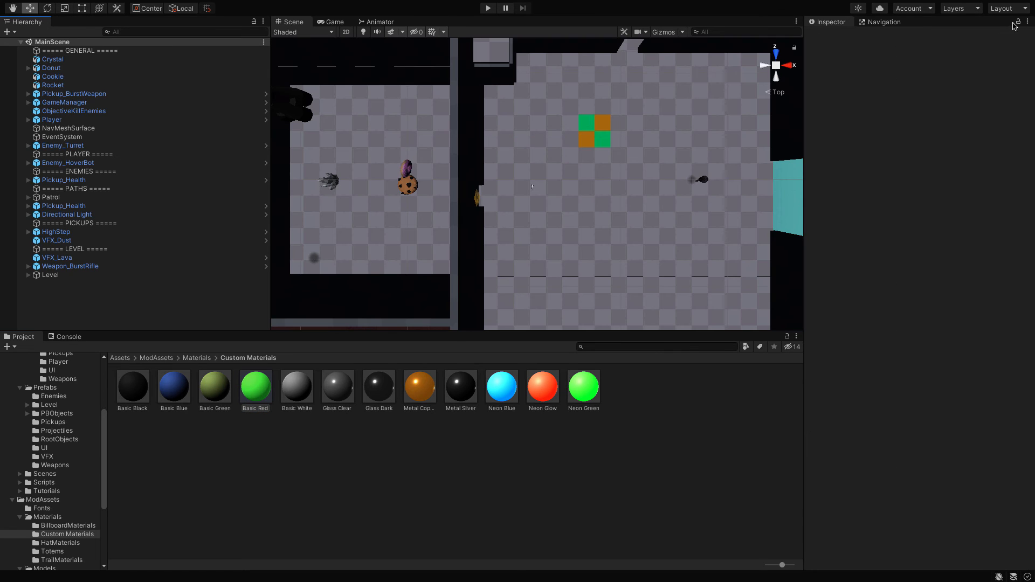
{"action": "left_click", "coordinate": [58, 395]}
{"action": "left_click", "coordinate": [131, 396]}
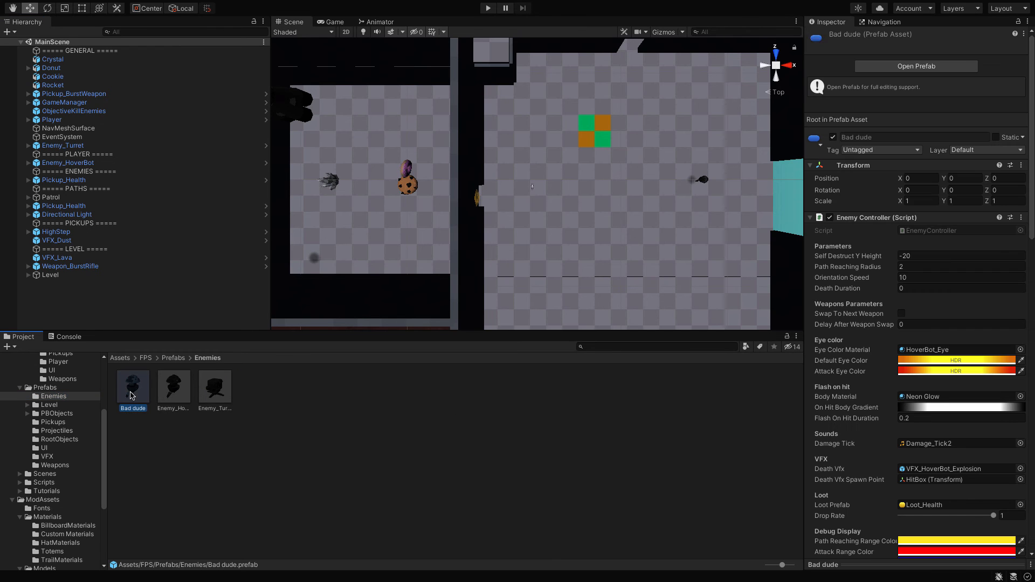
{"action": "left_click_drag", "start_coordinate": [131, 395], "coordinate": [410, 218]}
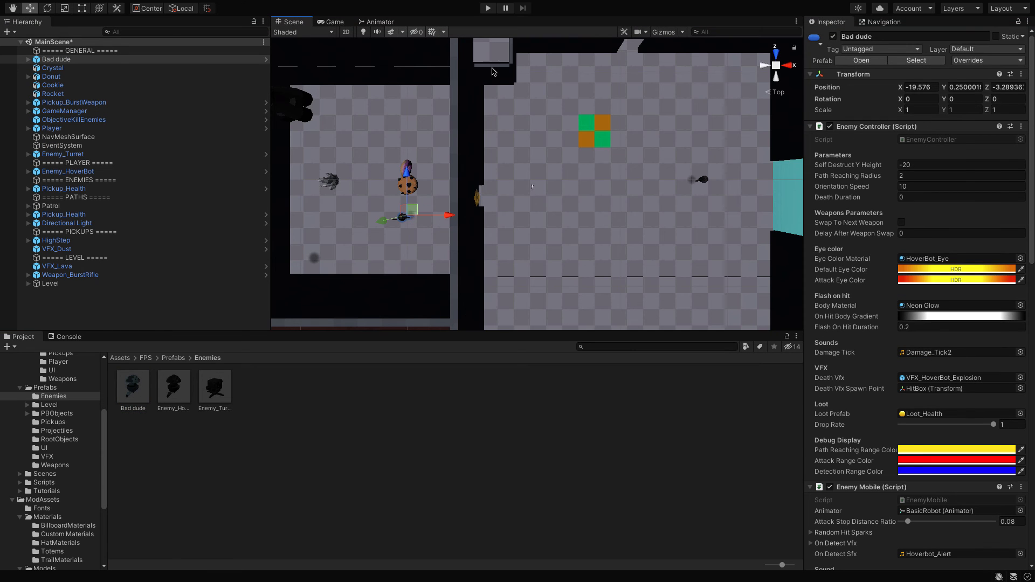
- Play-test MainScene by moving the player around the Bad dude enemy, and end the play session
{"action": "left_click", "coordinate": [489, 9]}
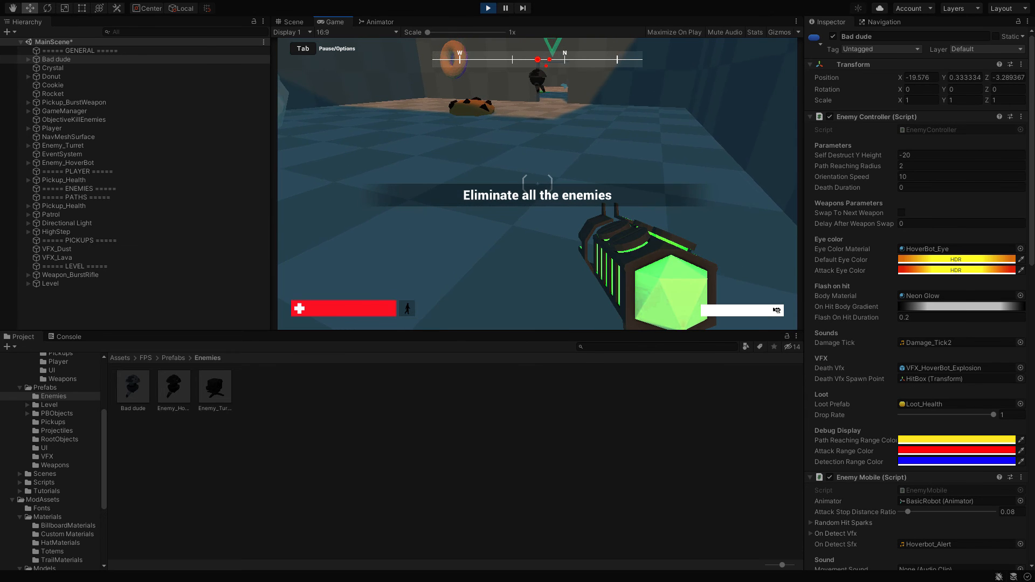
{"action": "key", "text": "w"}
{"action": "key", "text": "a"}
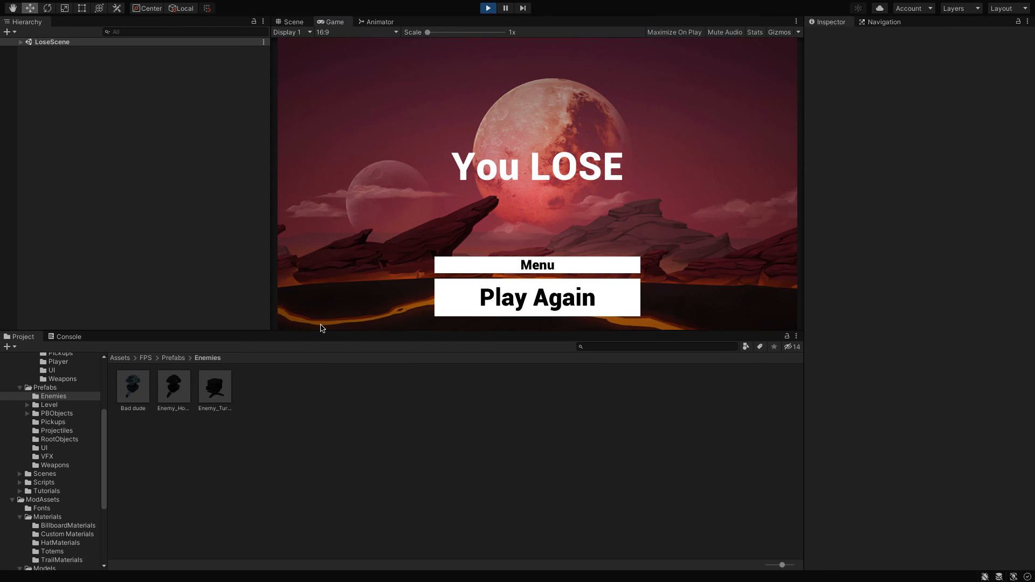
{"action": "key", "text": "ctrl+p"}
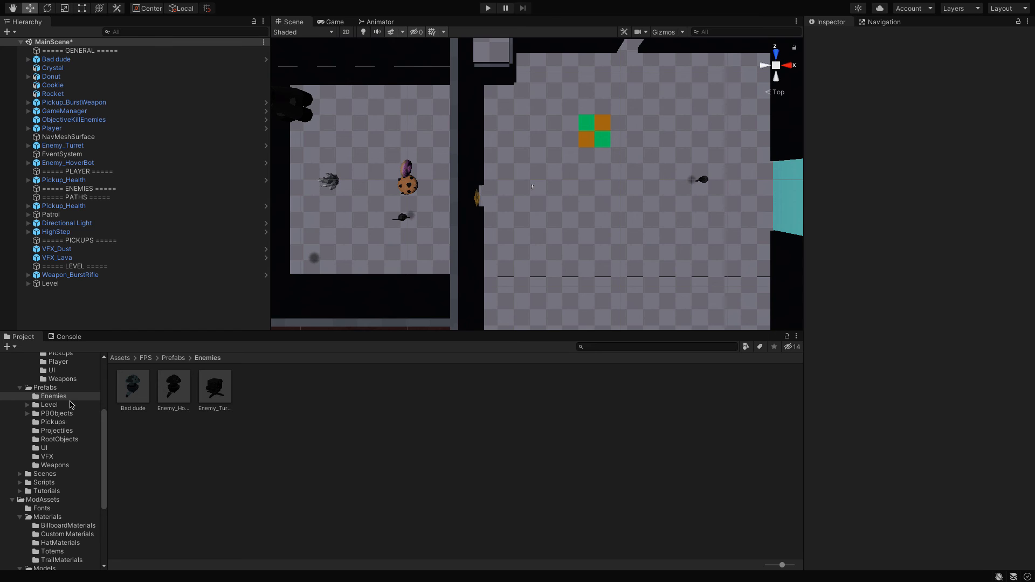
- Open the Bad dude prefab from the Enemies folder and select its Weapon_EyeLazers object
{"action": "left_click", "coordinate": [129, 387]}
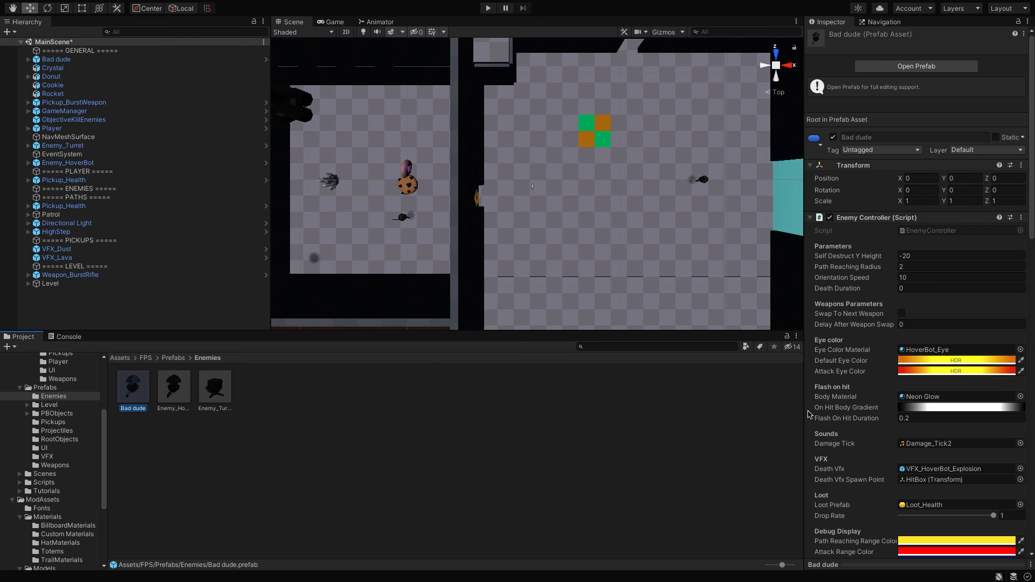
{"action": "mouse_move", "coordinate": [862, 402]}
{"action": "left_click", "coordinate": [77, 82]}
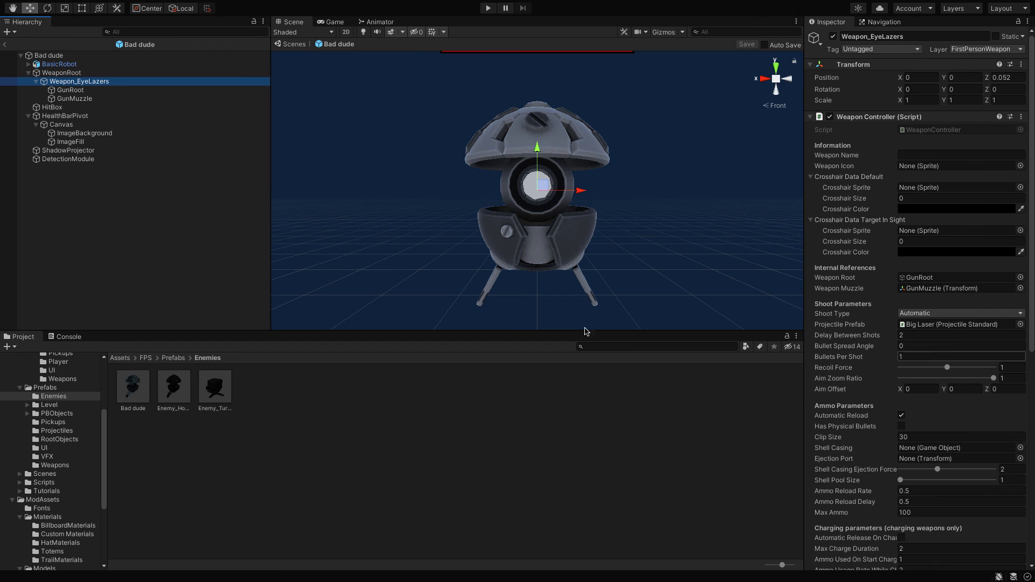
- Lower the movement Speed of the Big Laser prefab in the Projectiles folder
{"action": "left_click", "coordinate": [57, 431]}
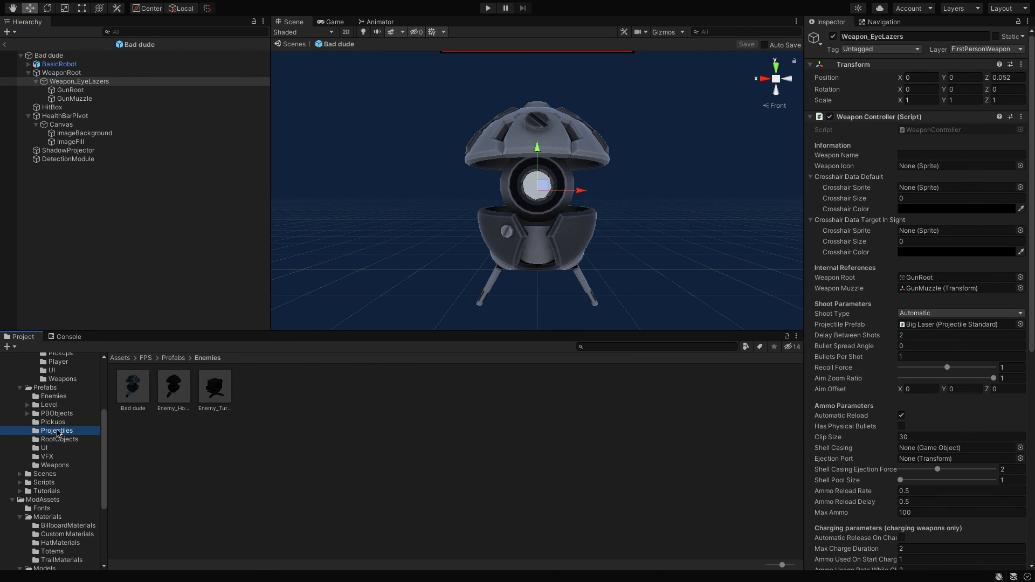
{"action": "left_click", "coordinate": [133, 400]}
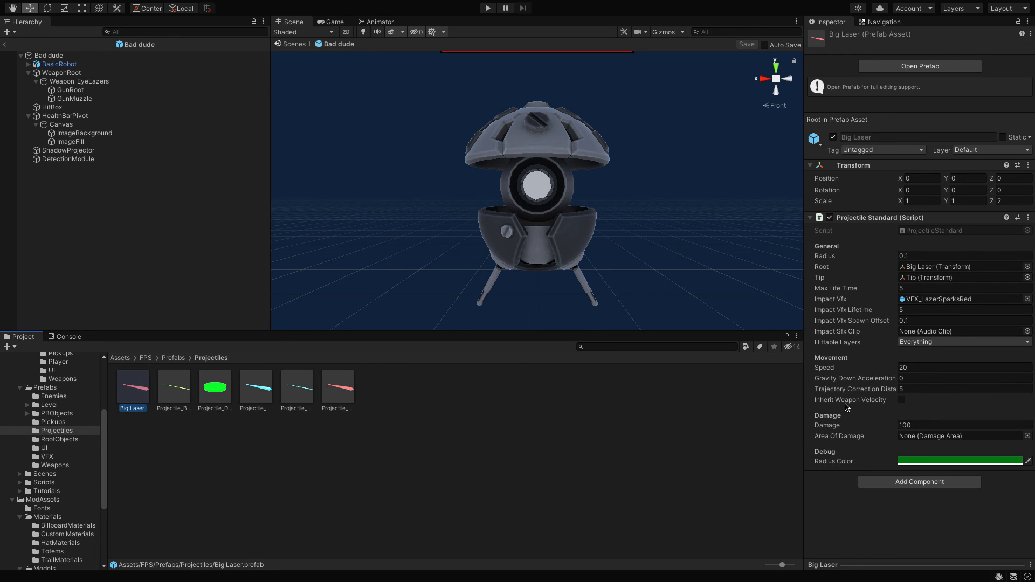
{"action": "left_click", "coordinate": [916, 366]}
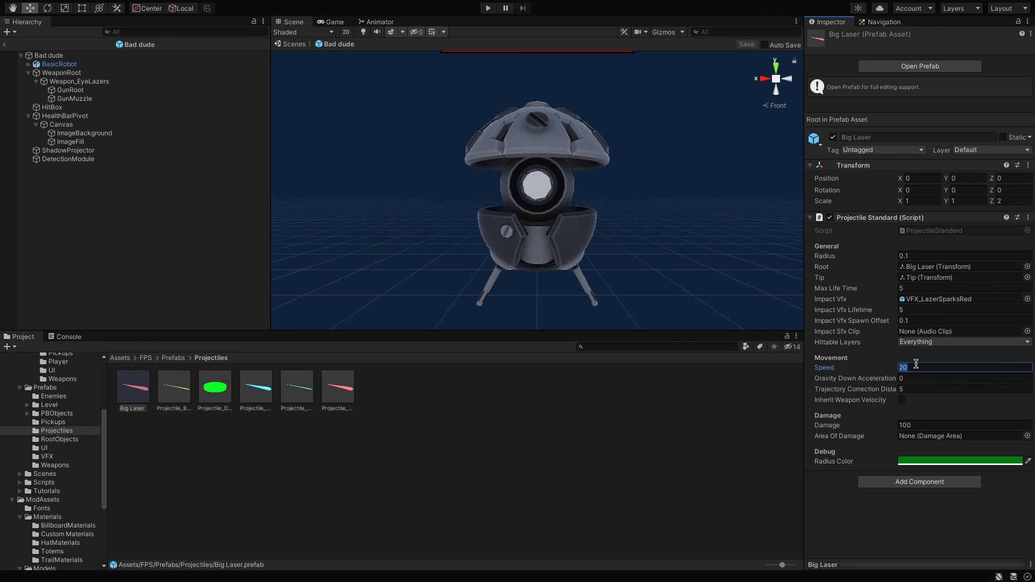
{"action": "type", "text": "1"}
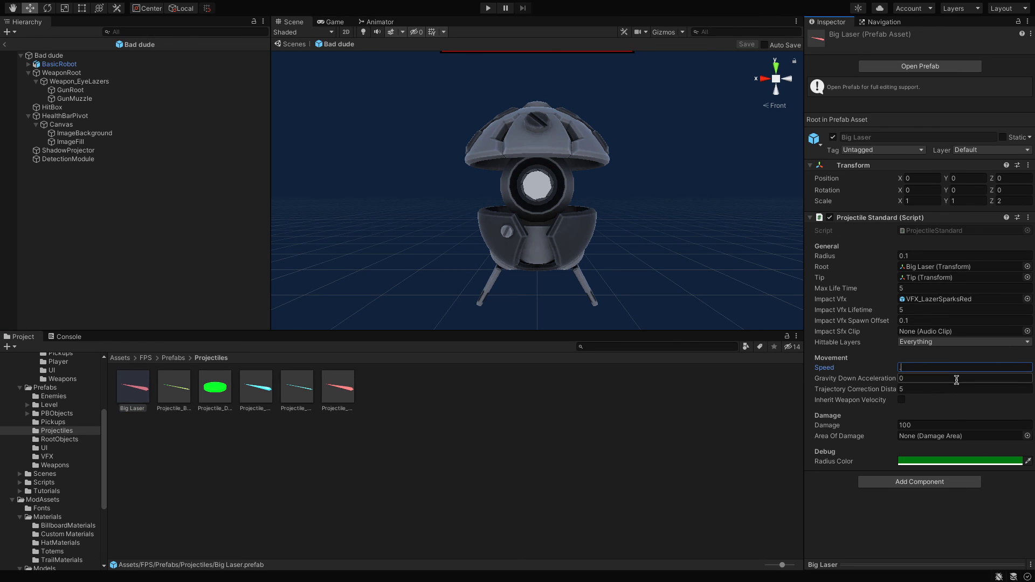
{"action": "type", "text": "5"}
{"action": "left_click", "coordinate": [611, 445]}
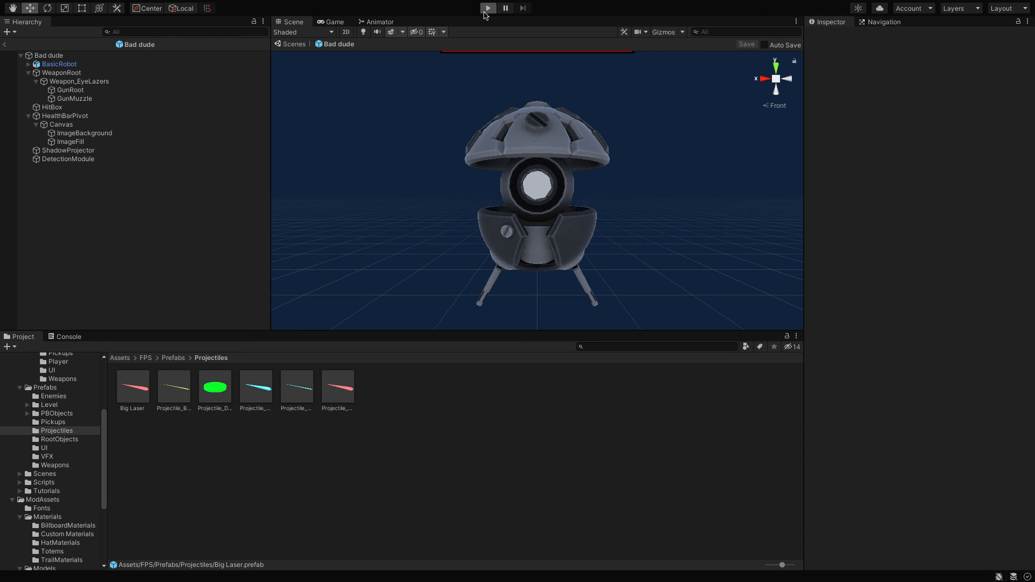
- Play-test the changed laser speed by approaching and shooting the Bad dude enemy, and end the play session
{"action": "left_click", "coordinate": [484, 14]}
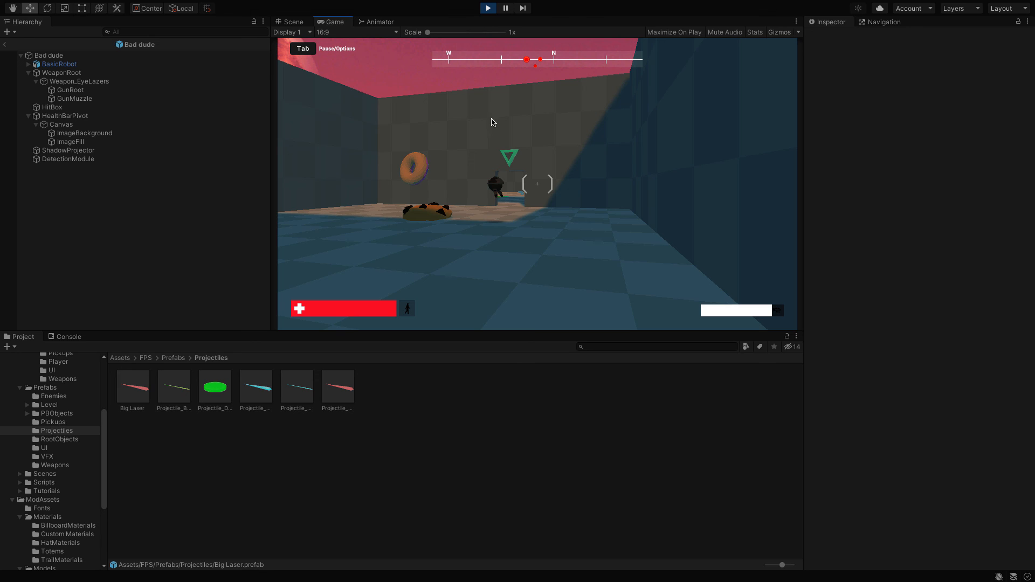
{"action": "left_click", "coordinate": [524, 210]}
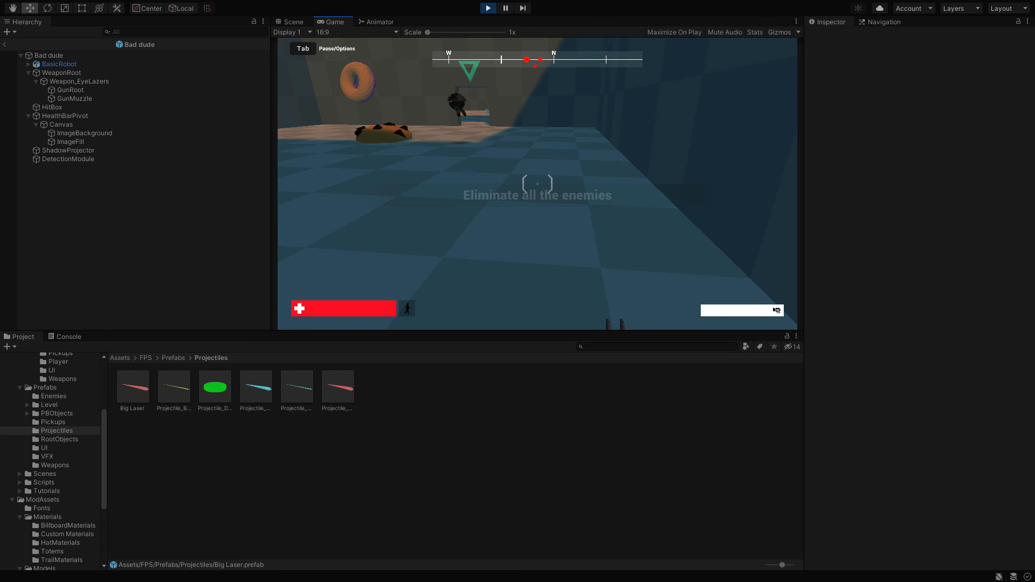
{"action": "key", "text": "w"}
{"action": "key", "text": "a"}
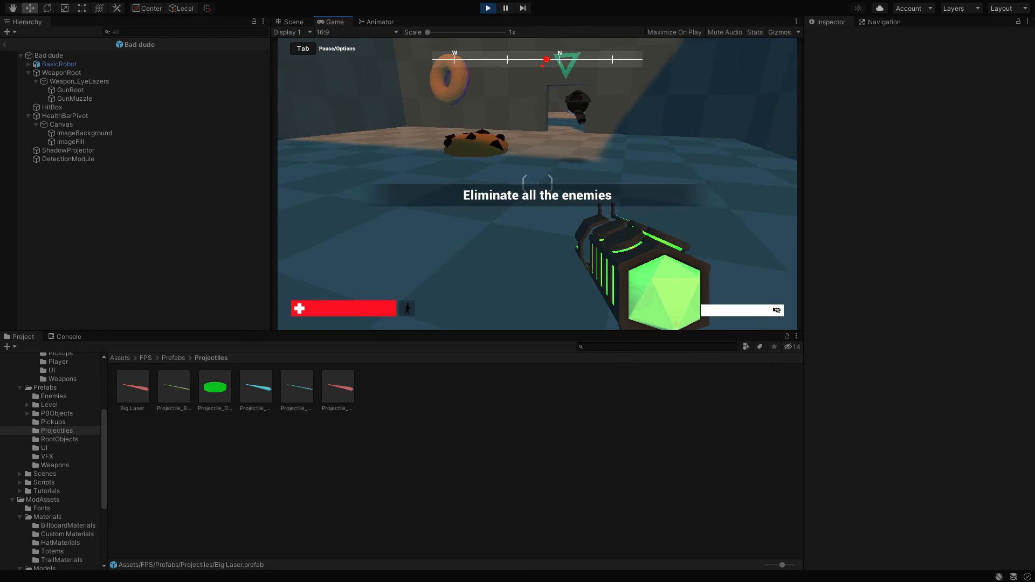
{"action": "key", "text": "a"}
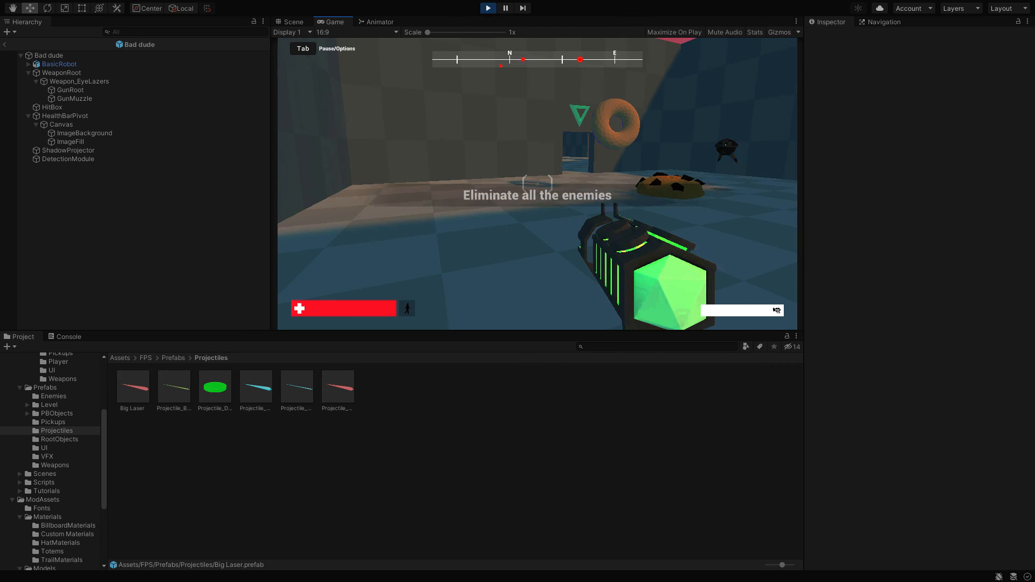
{"action": "key", "text": "w"}
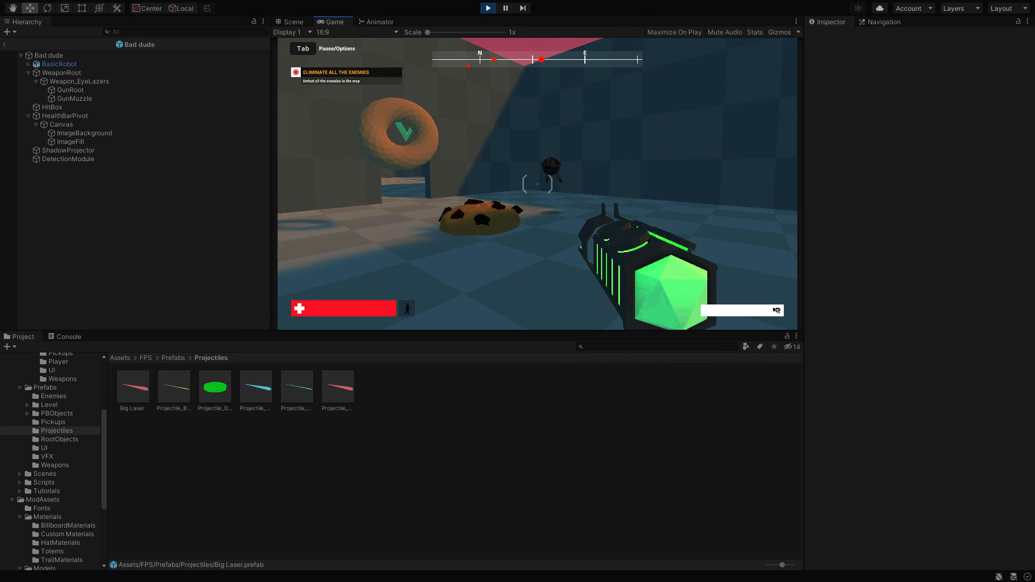
{"action": "left_click", "coordinate": [538, 184]}
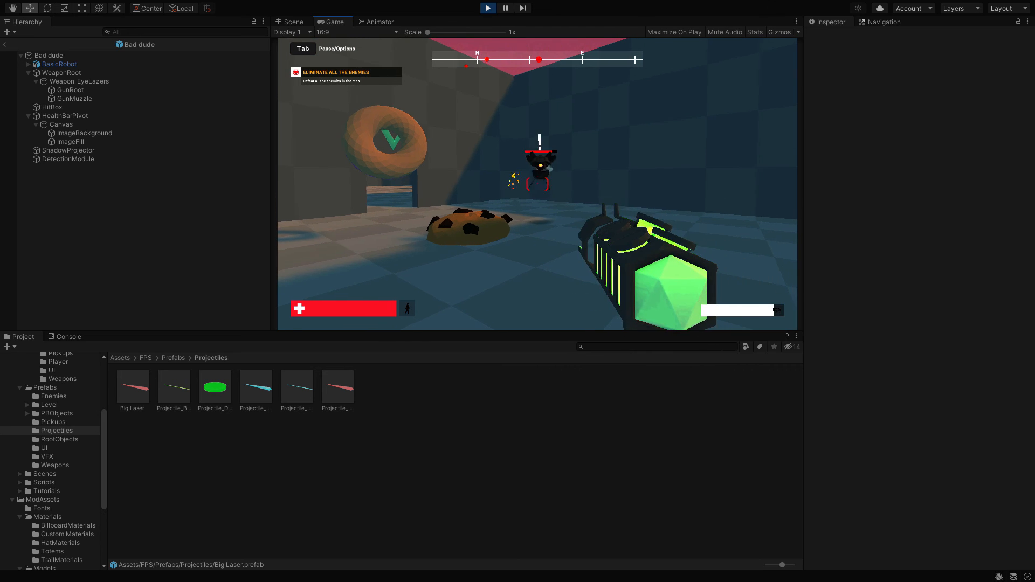
{"action": "key", "text": "a"}
{"action": "key", "text": "a"}
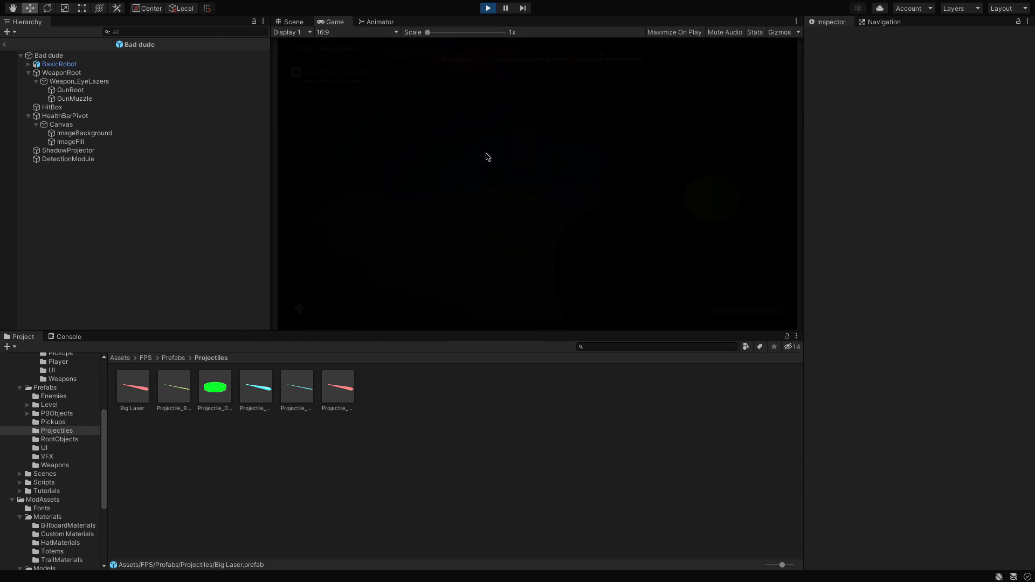
{"action": "key", "text": "ctrl+p"}
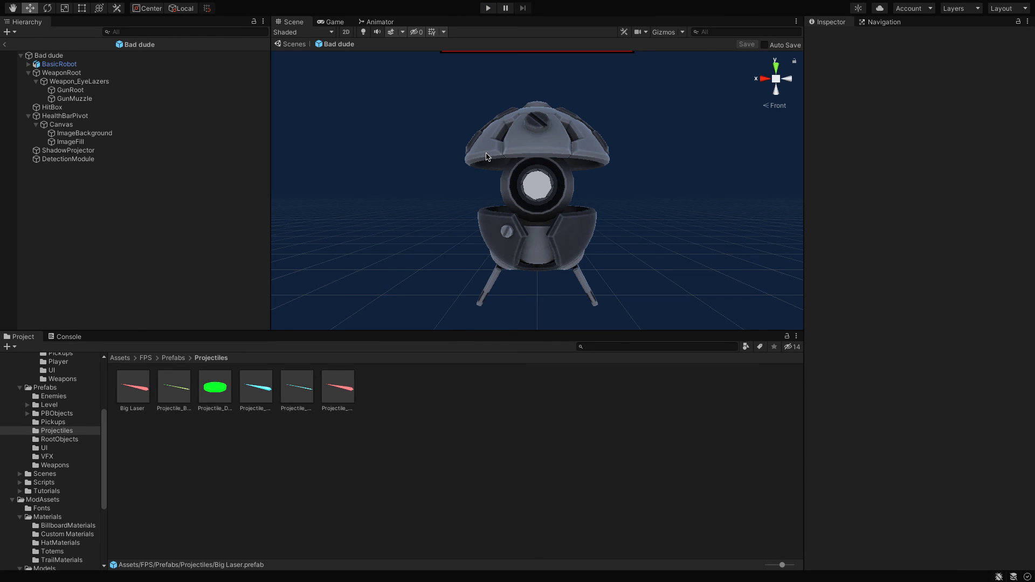